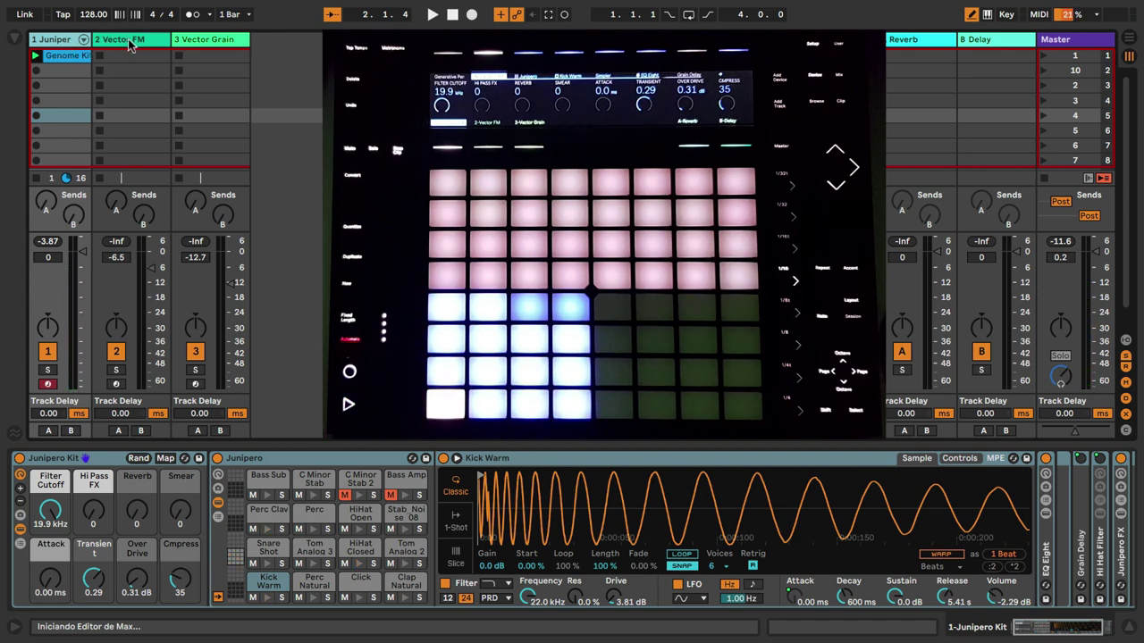
Step: On the Vector FM track, enable Device Randomizer and map it to the Vector FM device
left_click(130, 46)
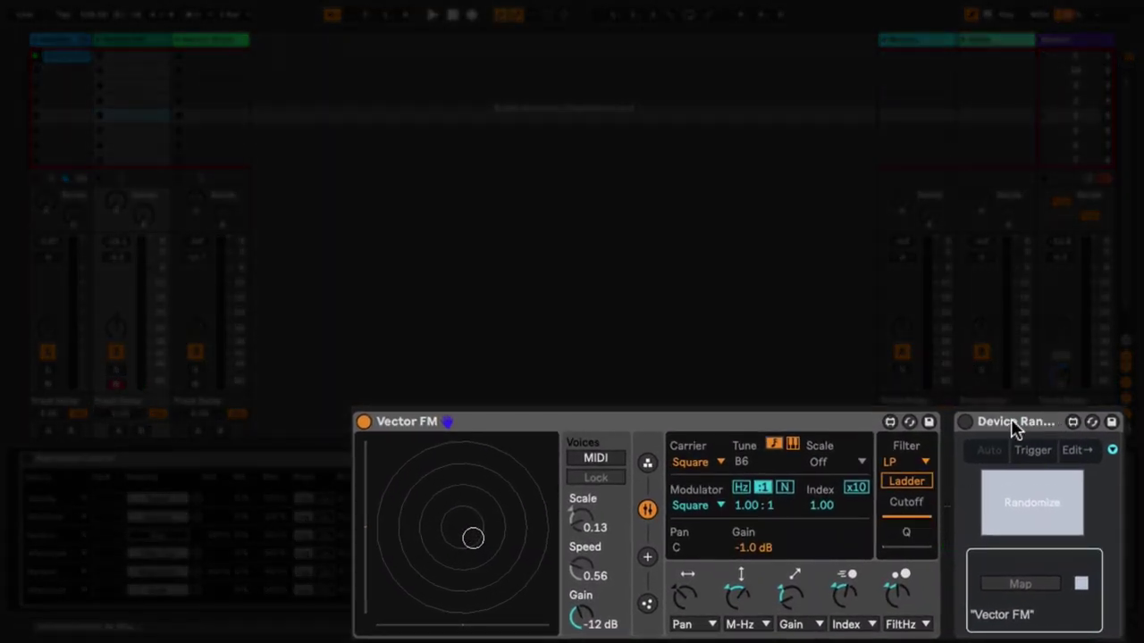
left_click(1010, 421)
left_click(965, 421)
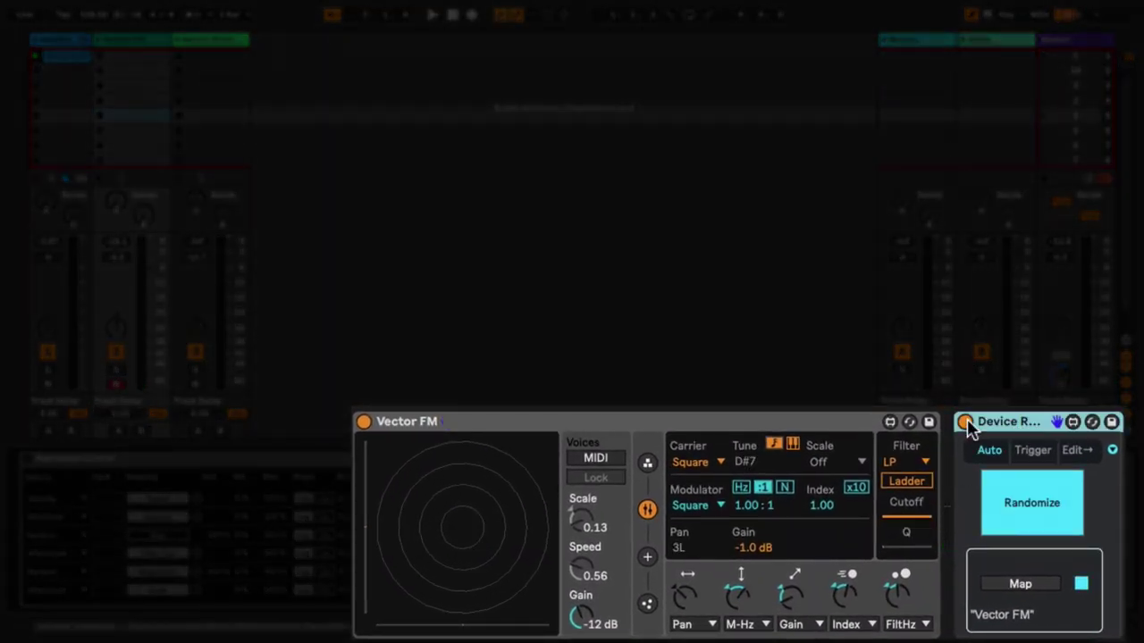
left_click(1043, 582)
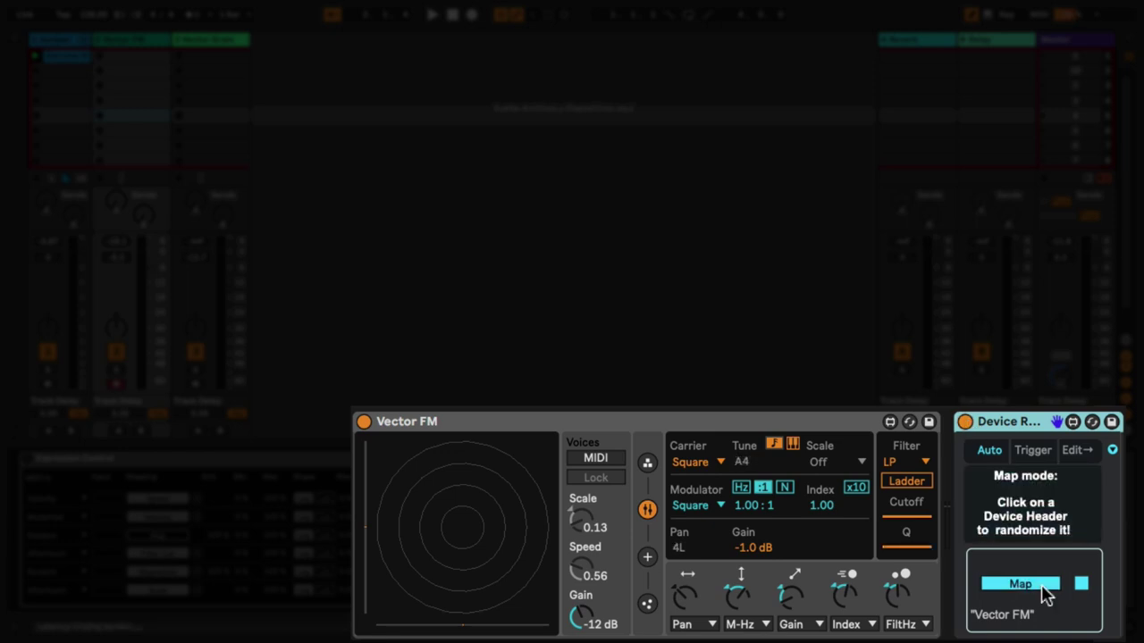
left_click(553, 420)
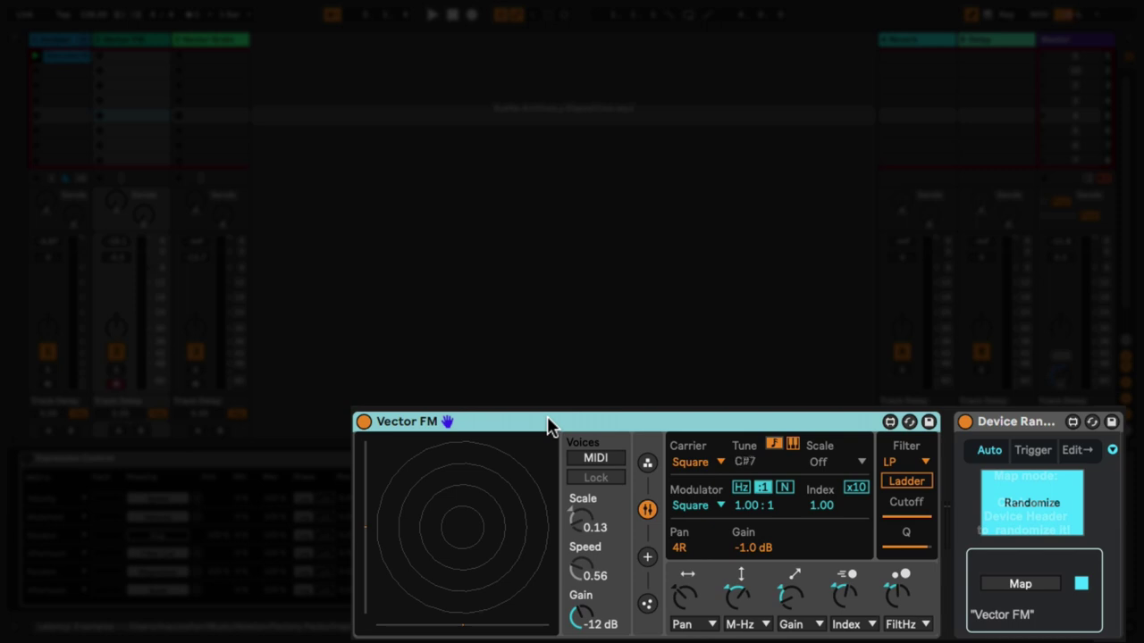
Step: Randomize the Vector FM parameters and review its operator, attractor, emitter and oscillator/filter pages
left_click(1037, 498)
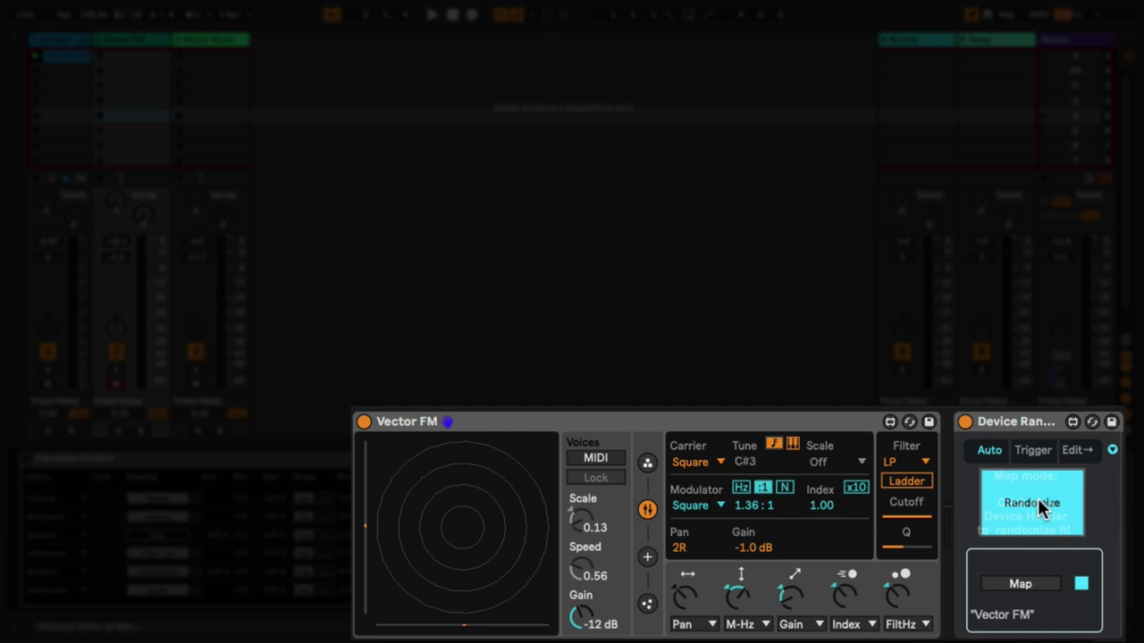
left_click(647, 462)
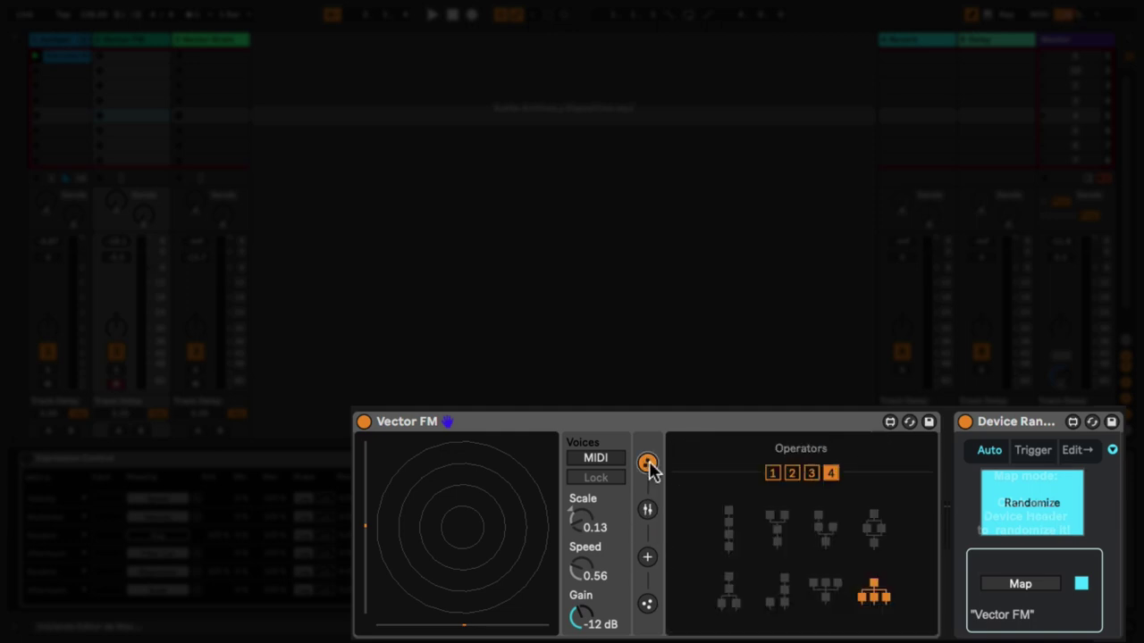
left_click(648, 563)
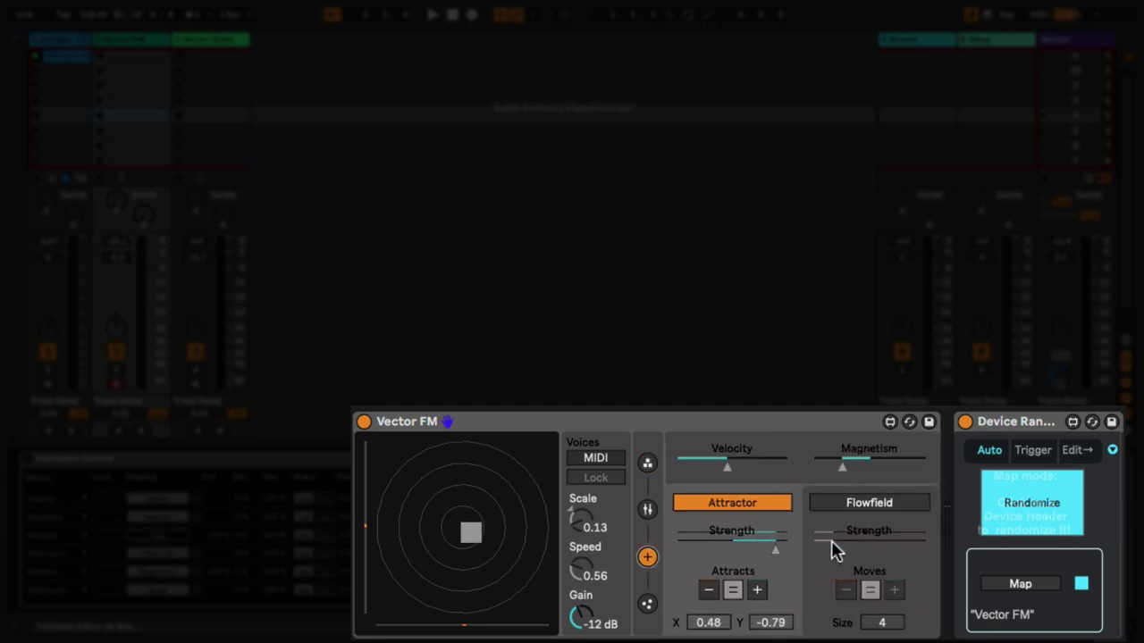
left_click(647, 605)
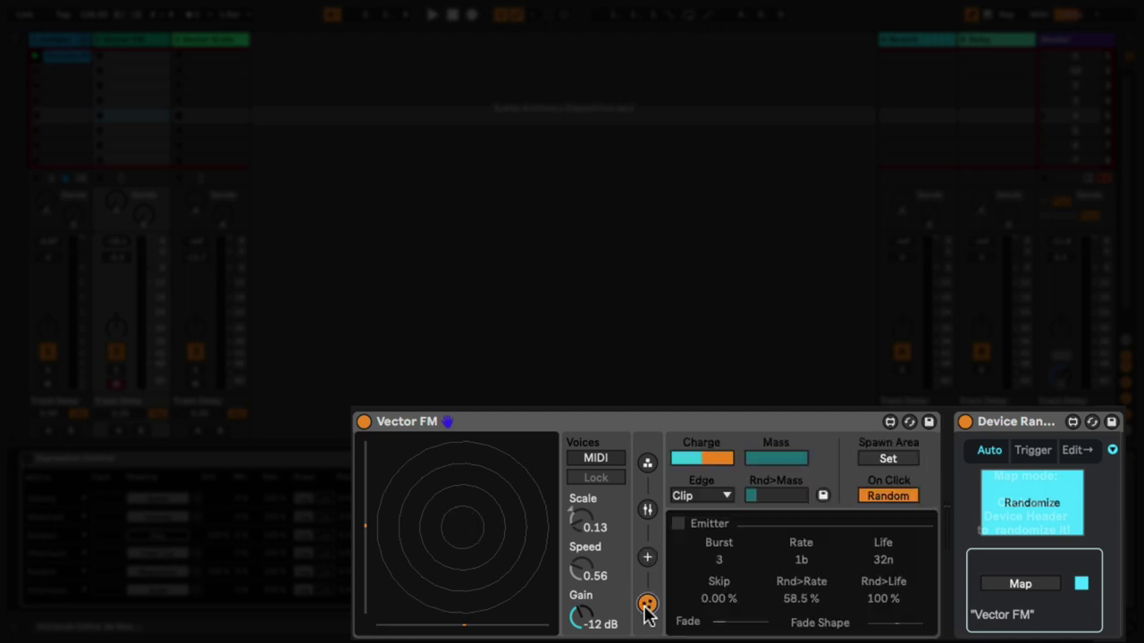
left_click(646, 463)
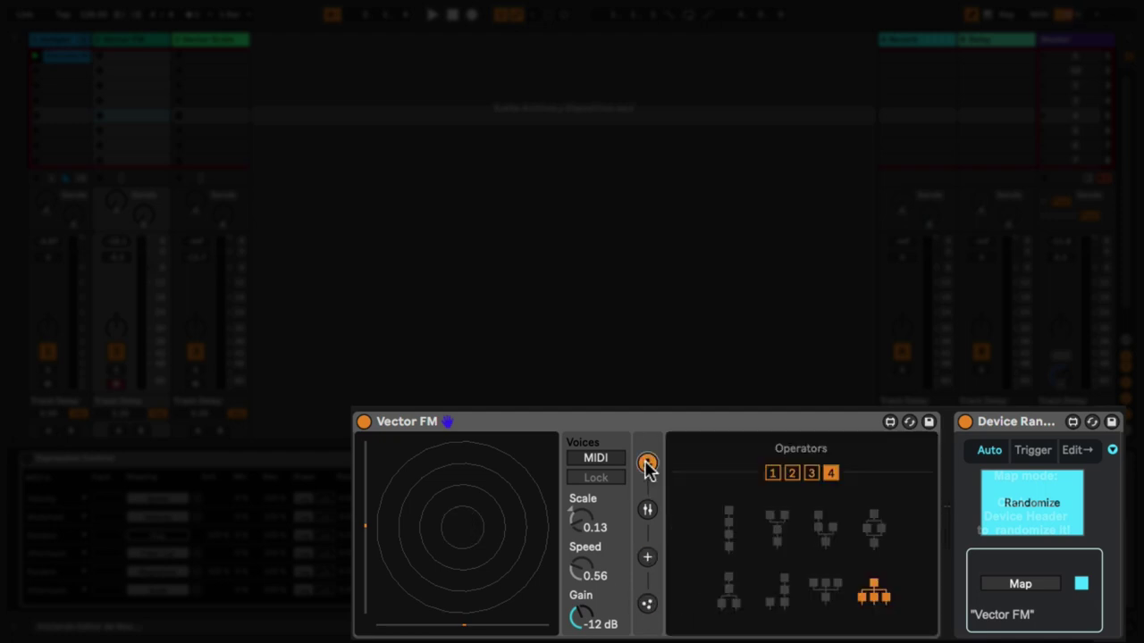
left_click(646, 509)
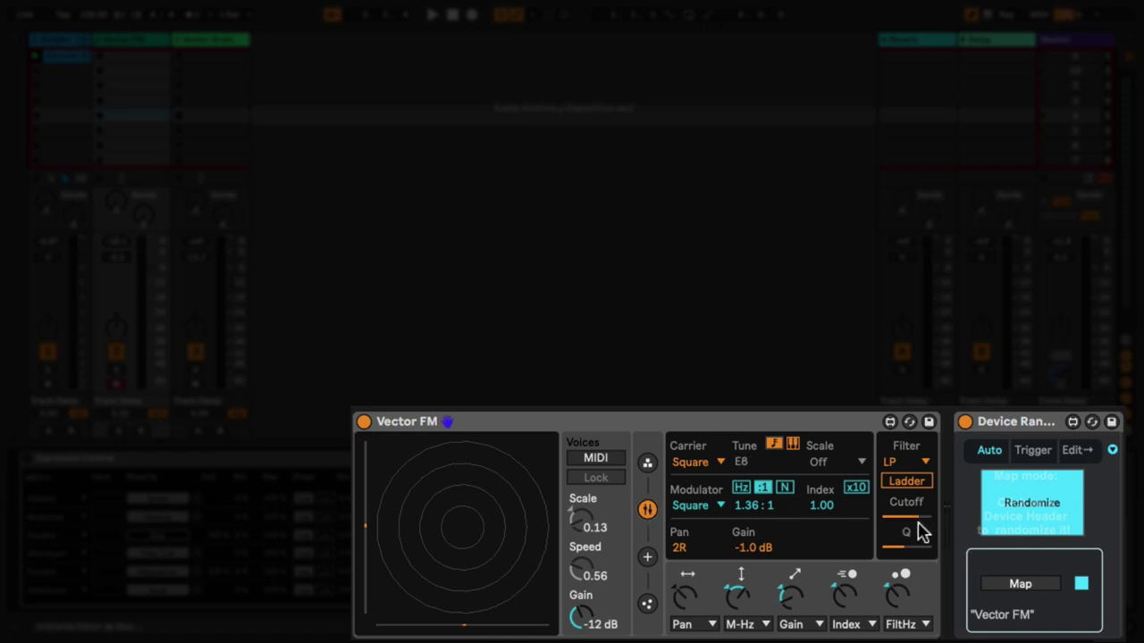
Step: Switch Filter Cut and Filter Resonance off in Device Randomizer's parameter list for Vector FM
left_click(1112, 452)
left_click(1070, 451)
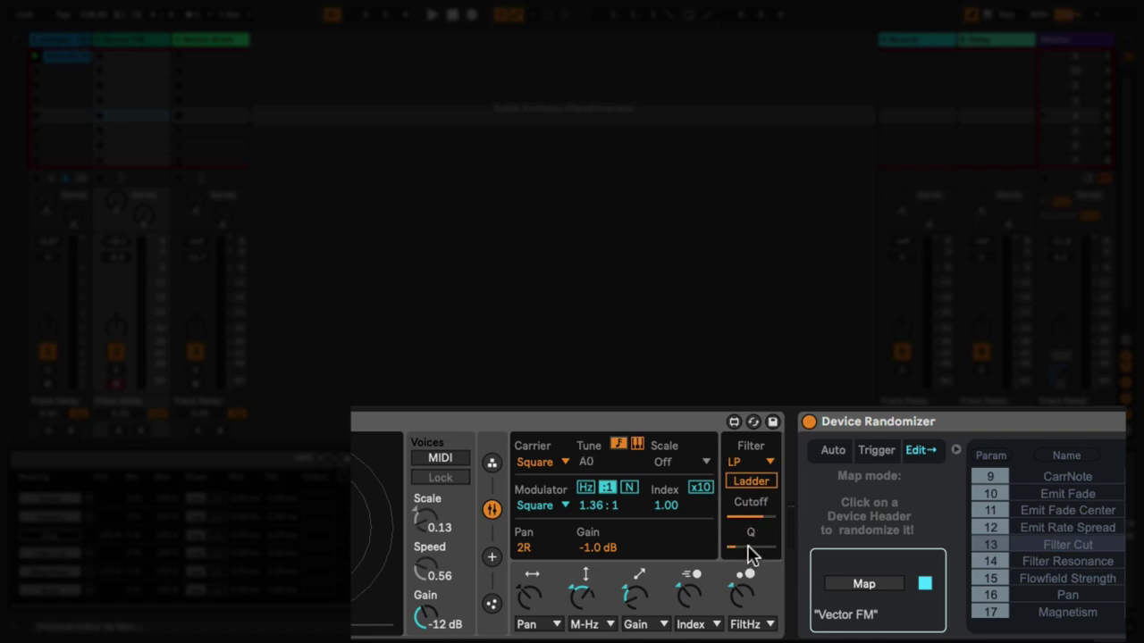
mouse_move(750, 554)
left_mouse_down()
mouse_move(749, 536)
mouse_move(765, 554)
left_mouse_up()
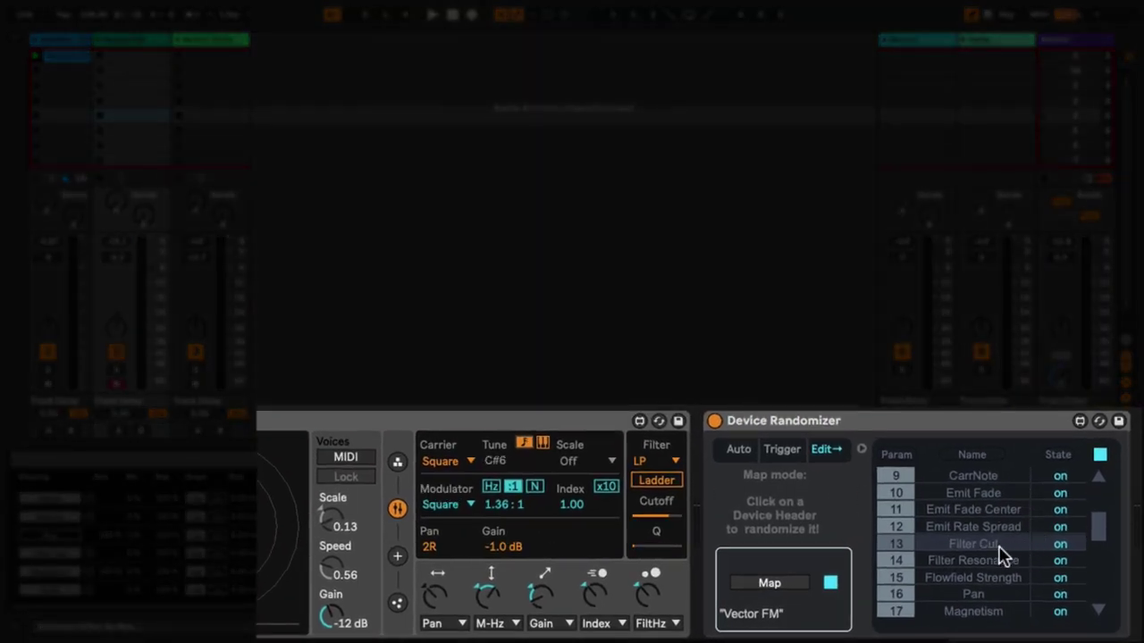
left_click(1061, 561)
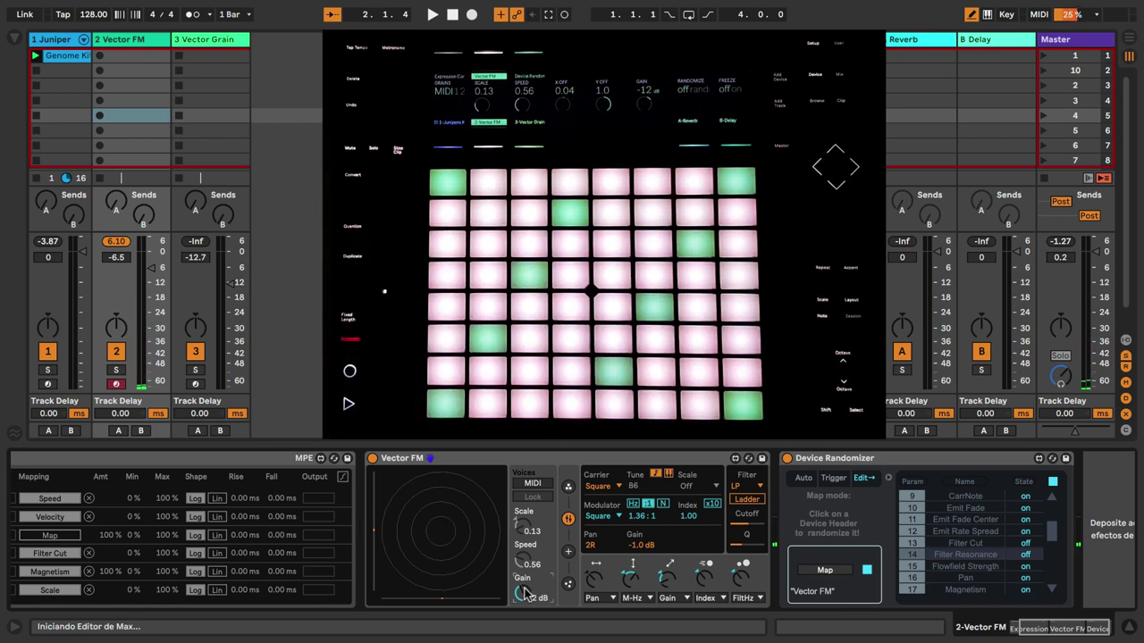
Step: Enable Expression Control on the Vector FM track and clear its Velocity-to-Speed and Modwheel-to-Velocity mappings
left_click(1025, 630)
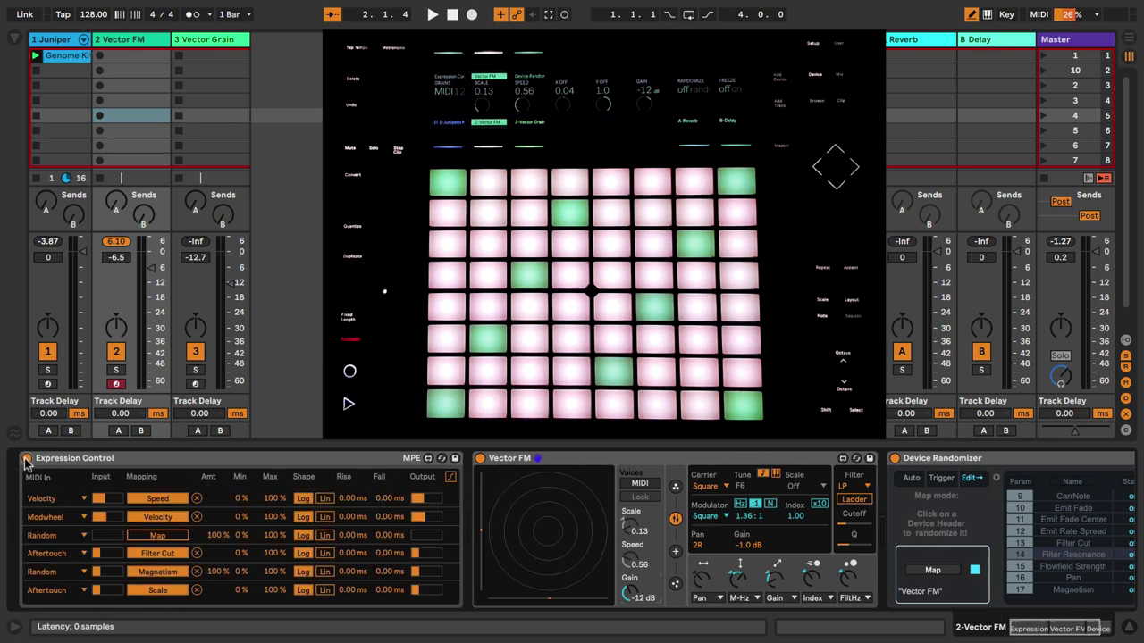
left_click(197, 497)
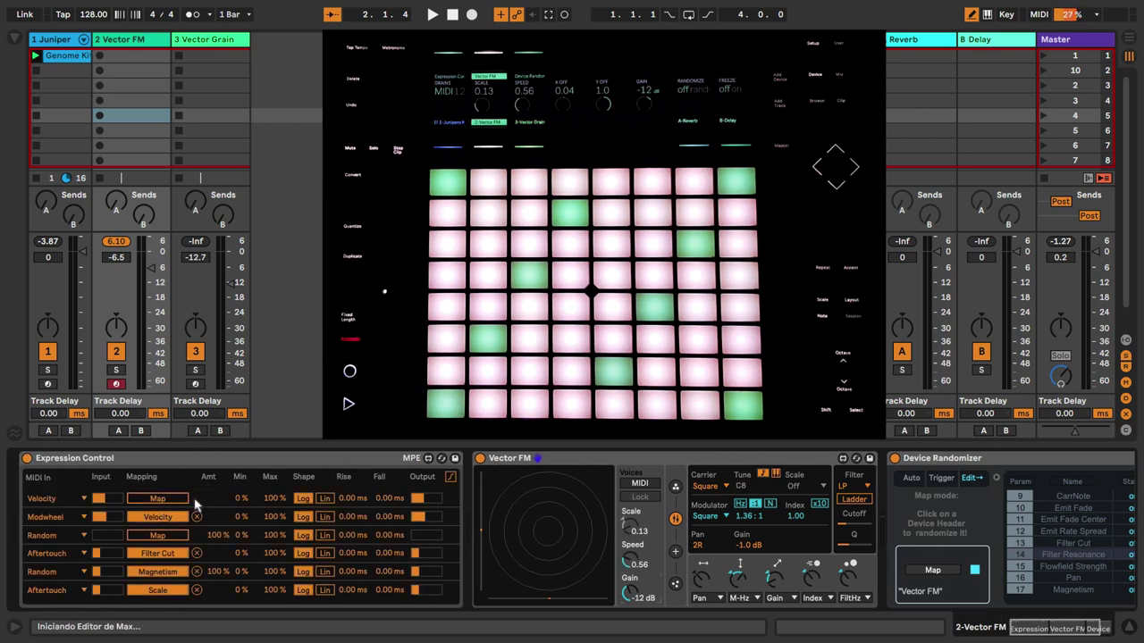
left_click(197, 516)
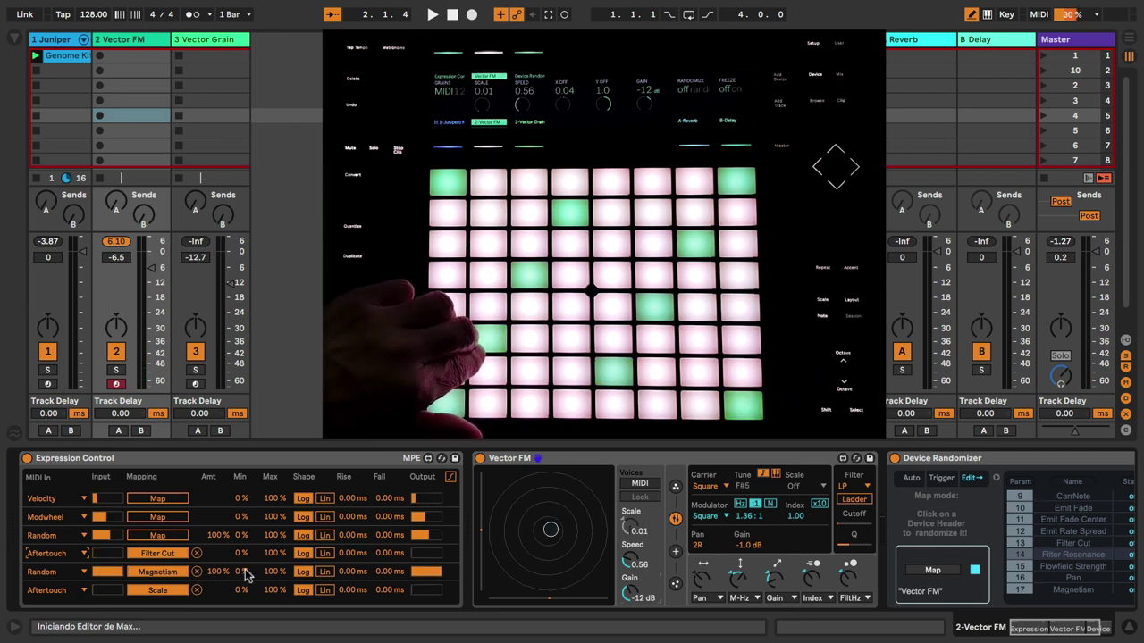
Step: Remap the last Aftertouch row to Filter Resonance with a 57 % maximum, and map Velocity to Vector FM's Scale
left_click(196, 590)
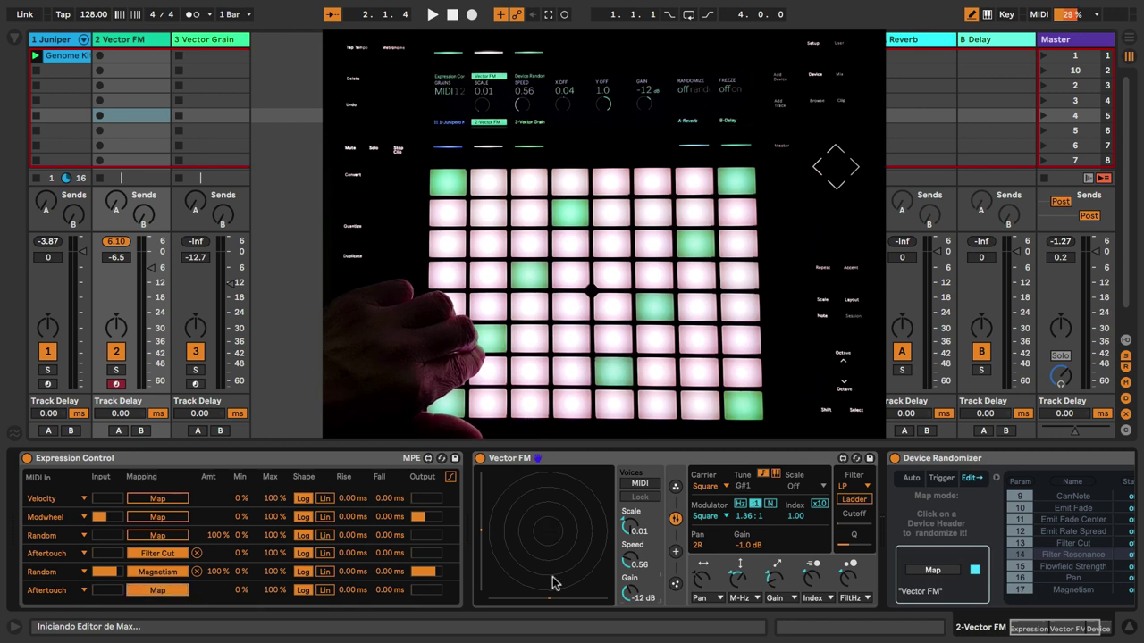
left_click(855, 550)
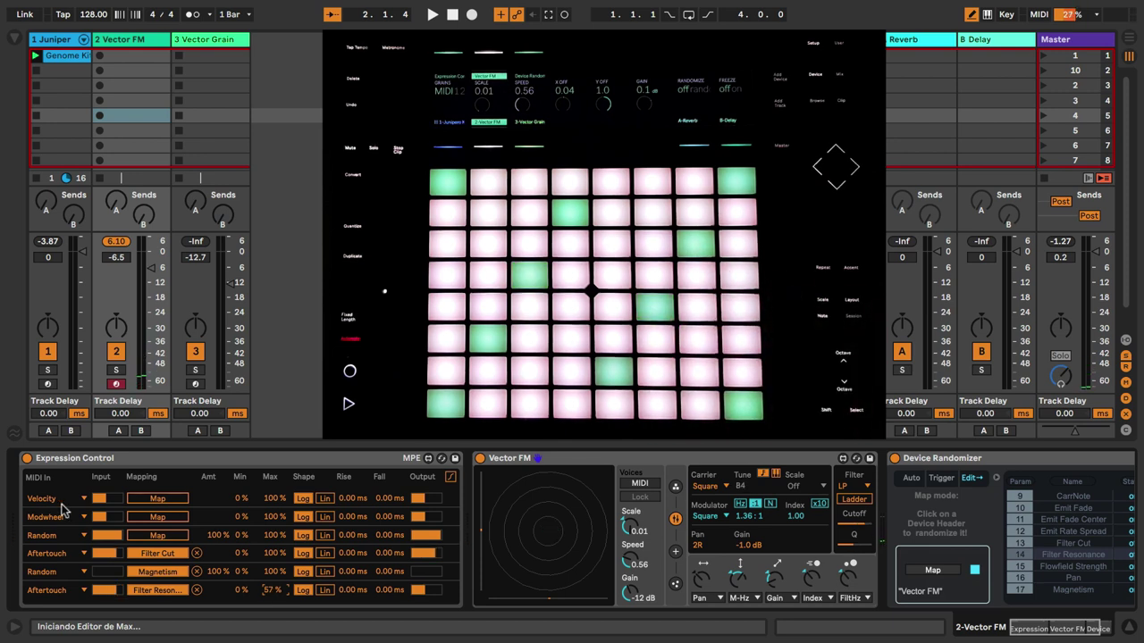
left_click(150, 500)
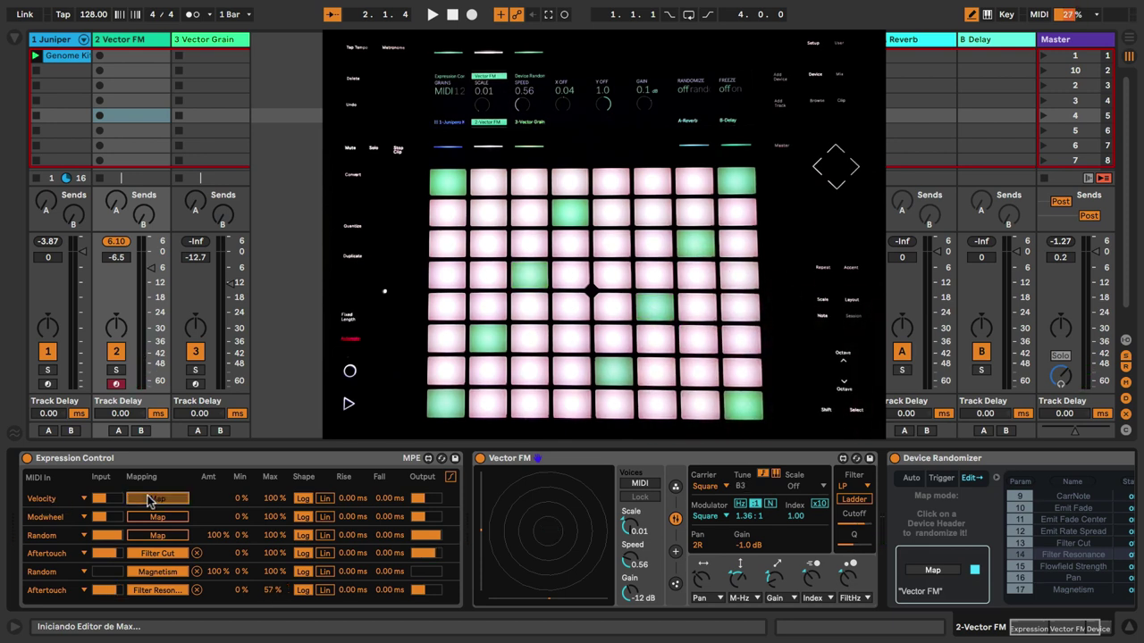
left_click(630, 527)
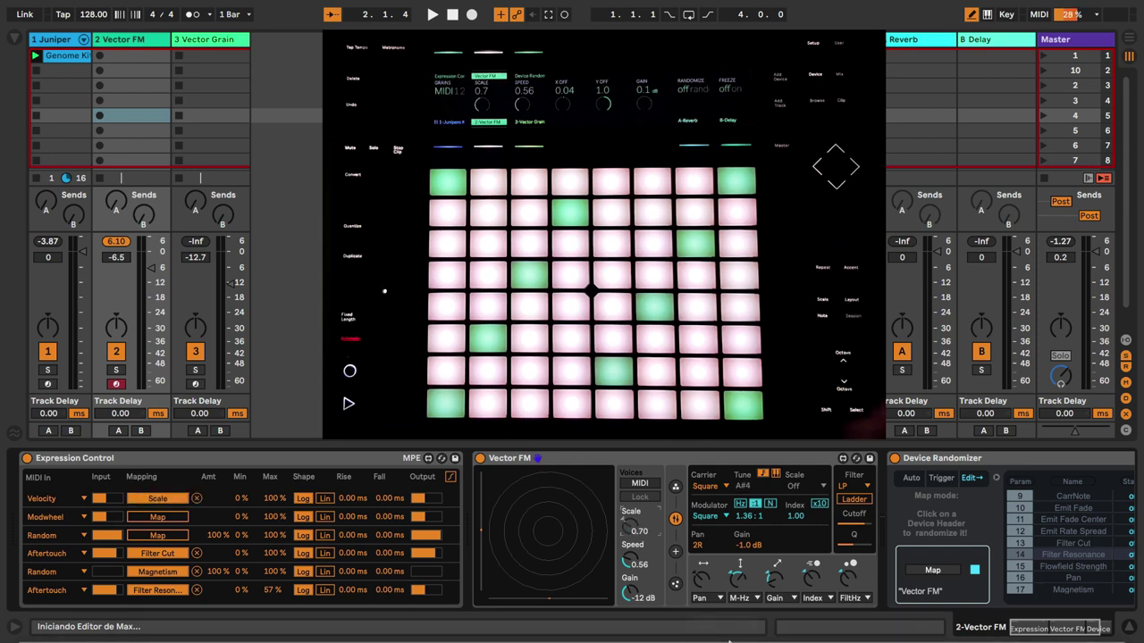
mouse_move(729, 640)
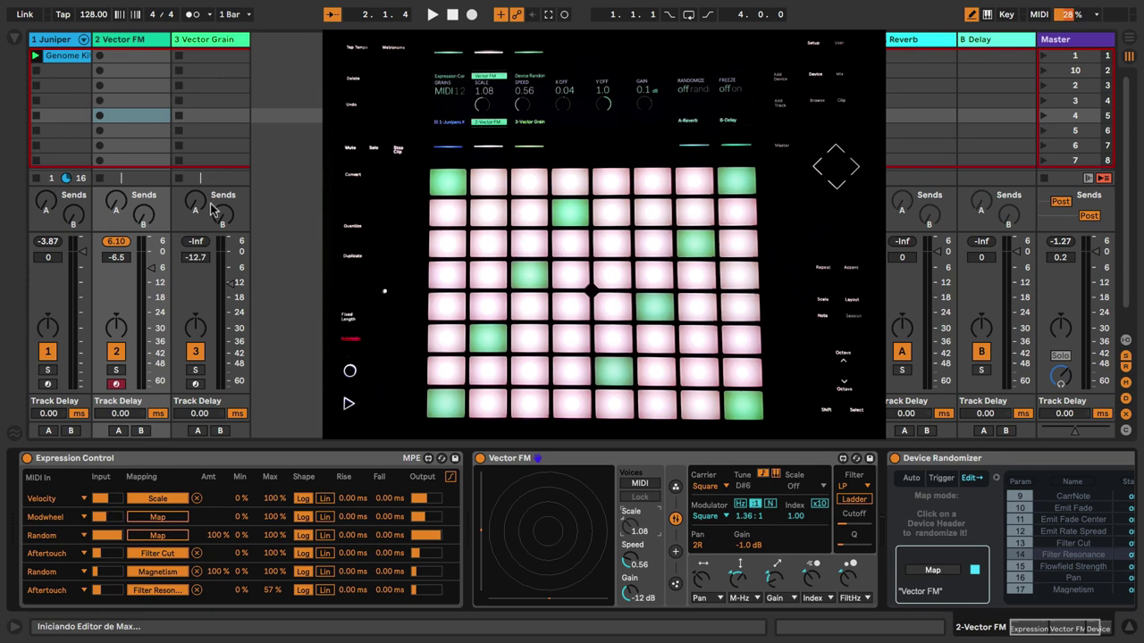
Step: On the Vector Grain track, turn off Expression Control and delete the existing Device Randomizer
left_click(205, 42)
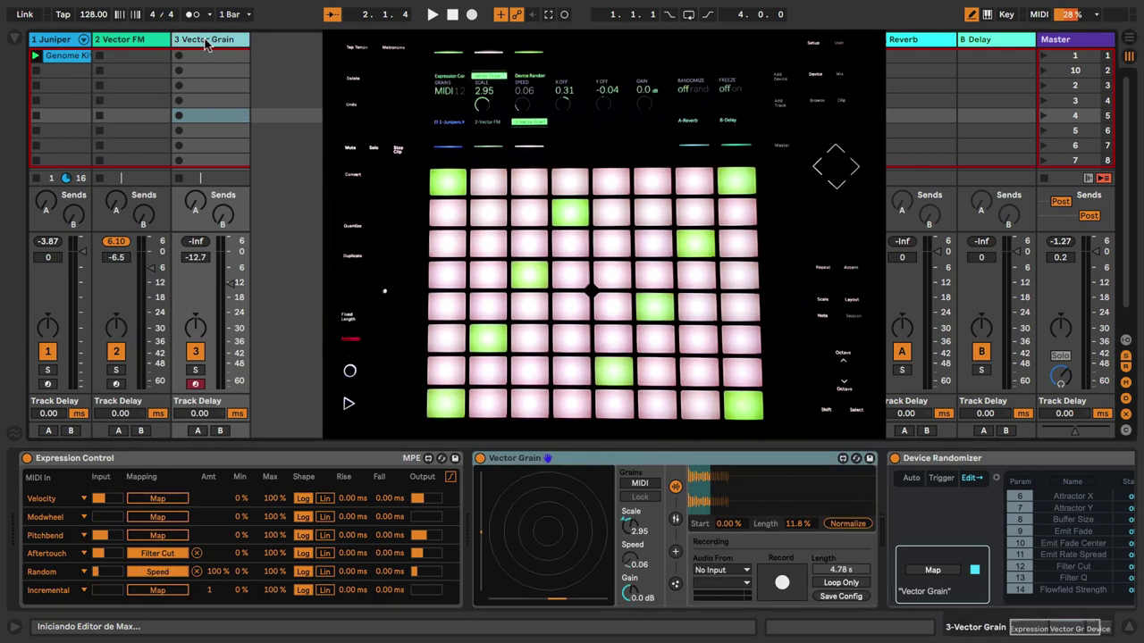
left_click(27, 459)
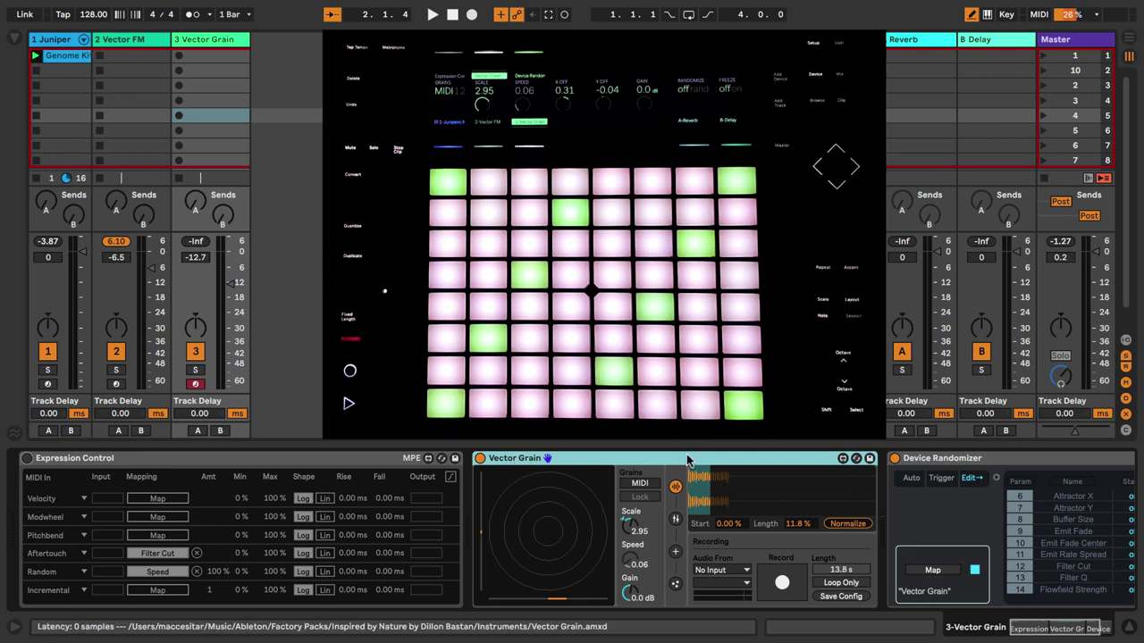
left_click_drag(1047, 637, 1053, 633)
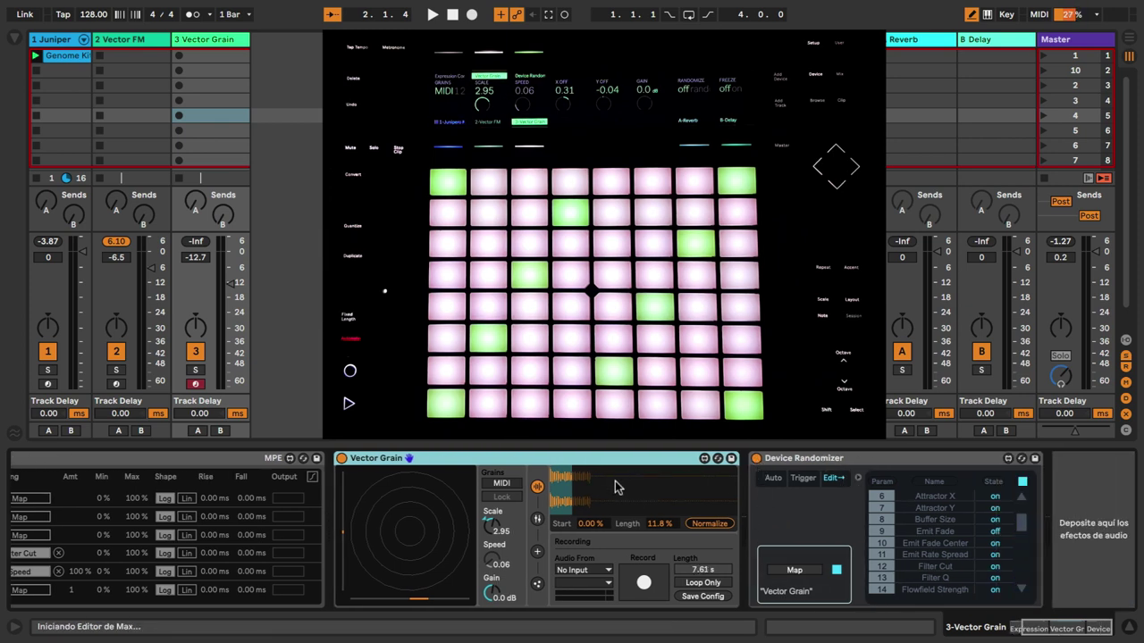
left_click(785, 460)
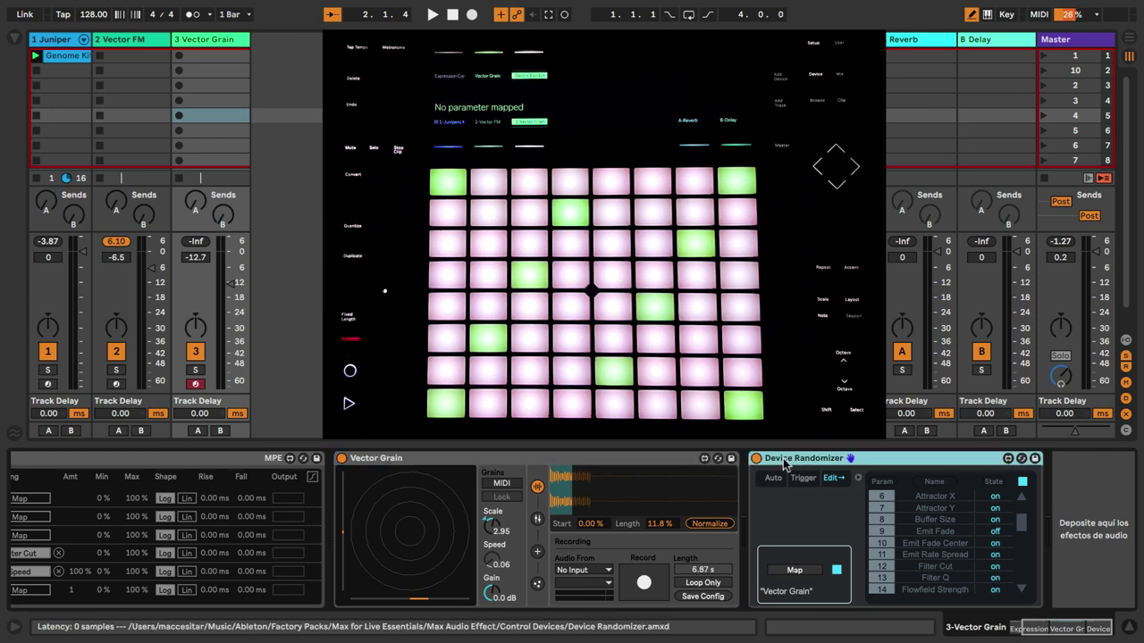
key("Delete")
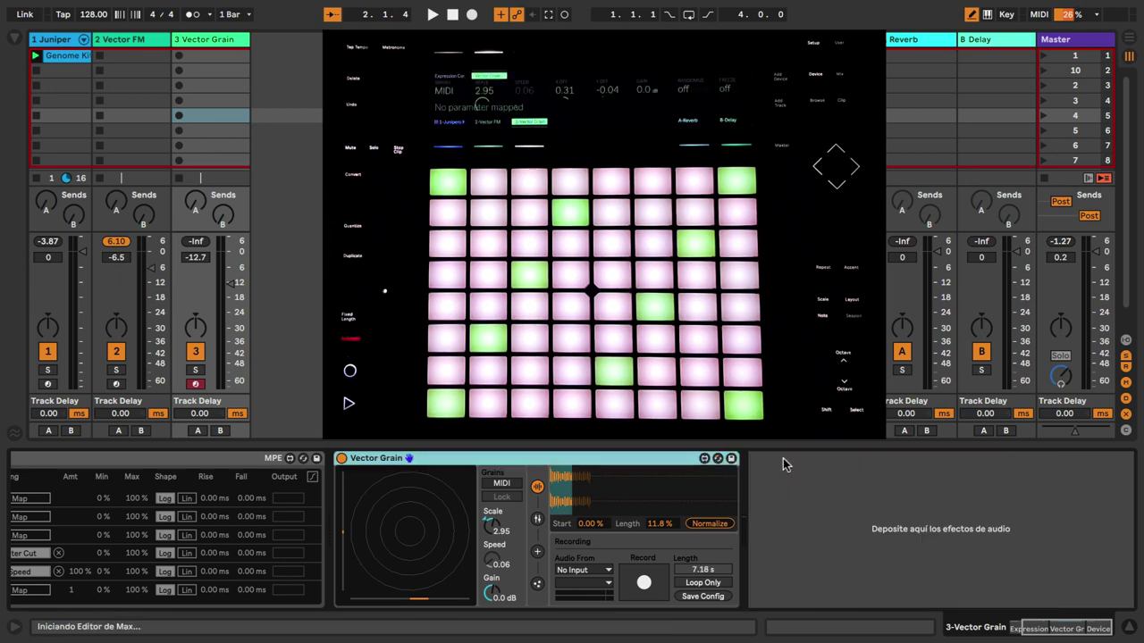
Step: Search the packs for "device randomi" and add Device Randomizer from Max for Live Essentials after Vector Grain
left_click(11, 41)
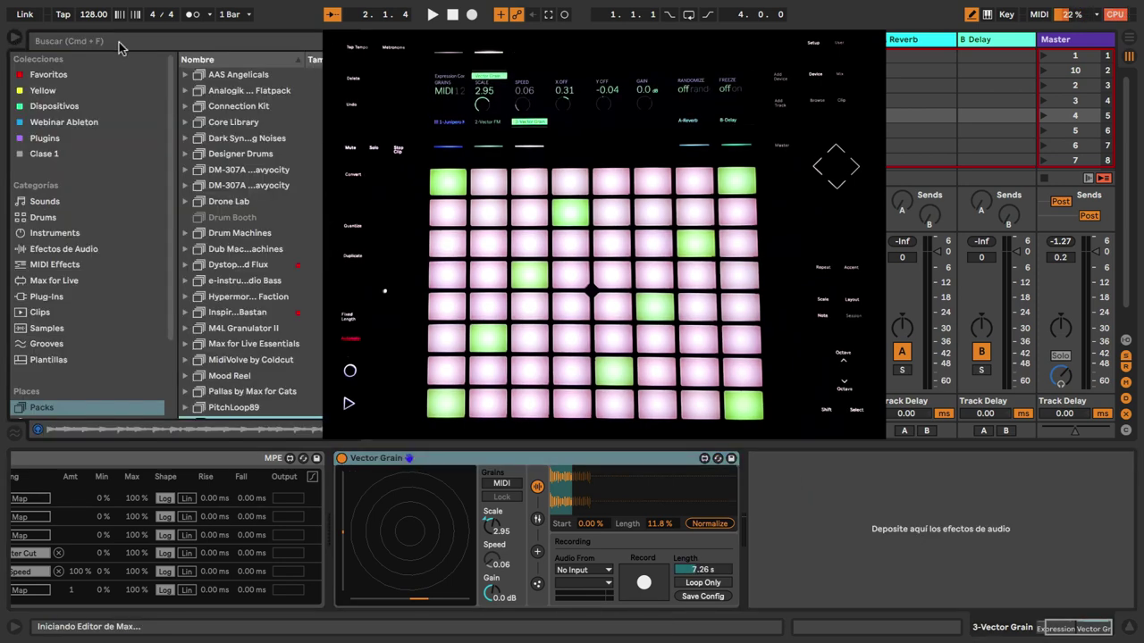
left_click(134, 42)
type("de")
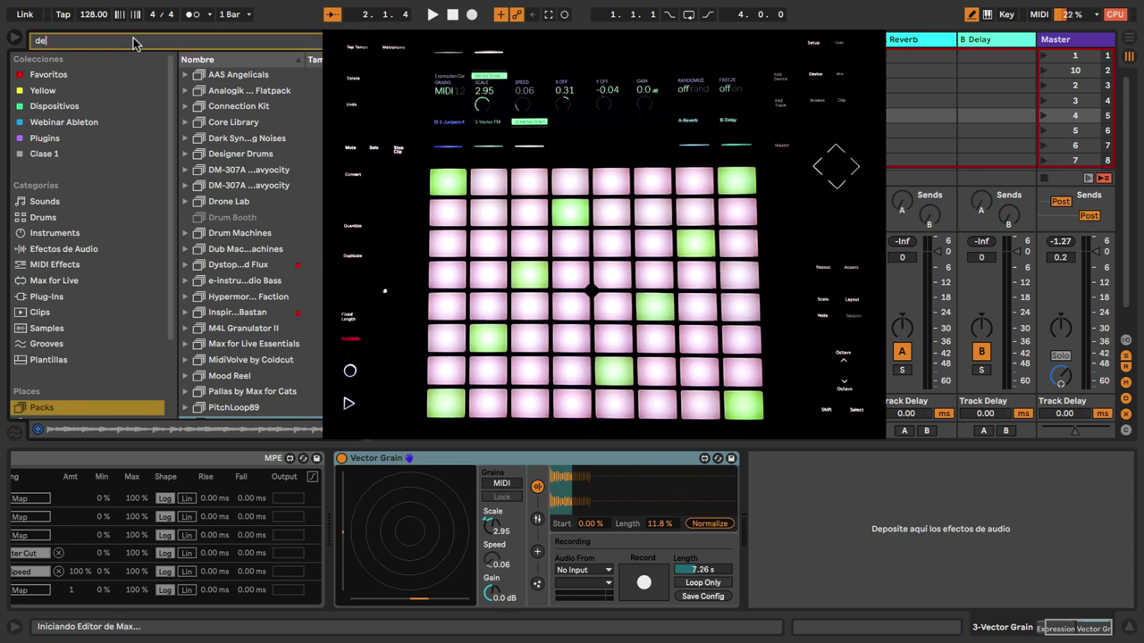
type("vice randomi")
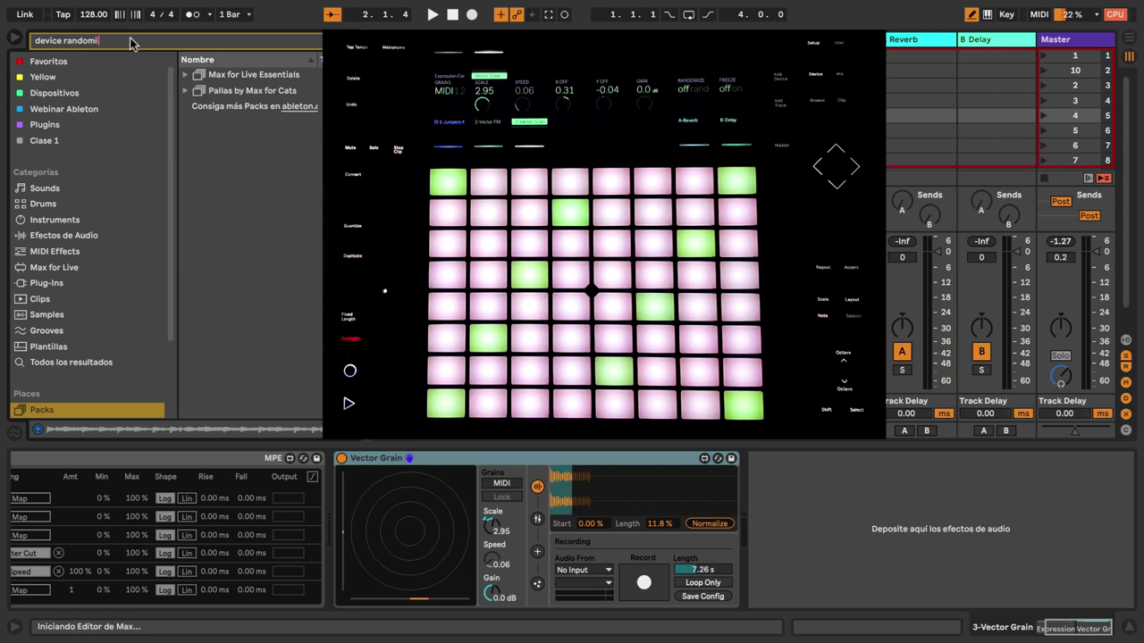
left_click(185, 75)
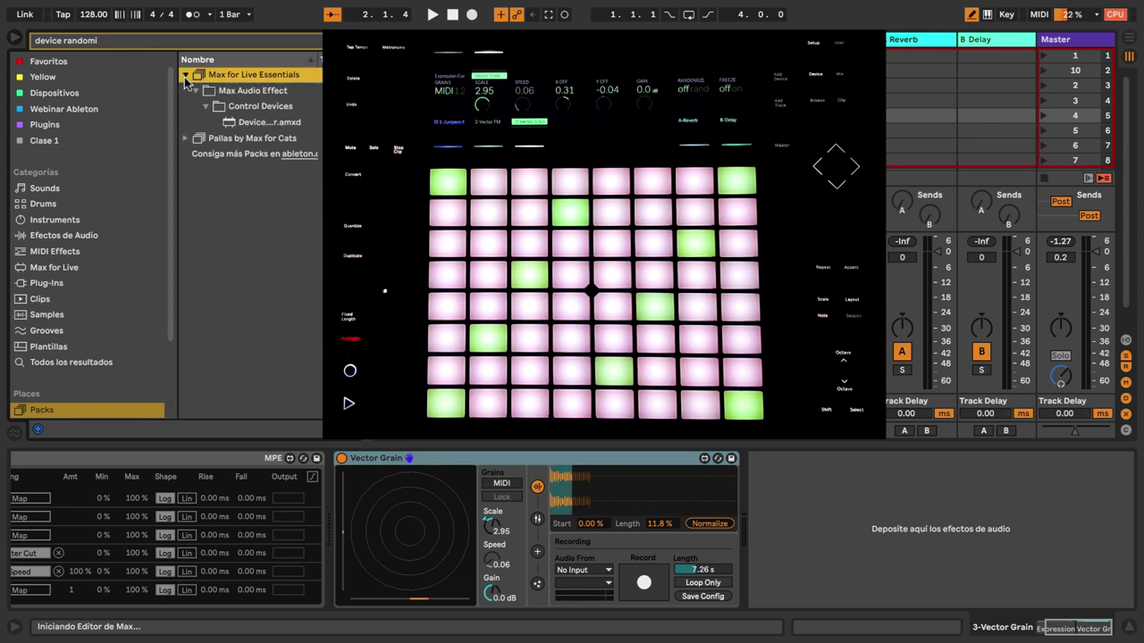
left_click(228, 121)
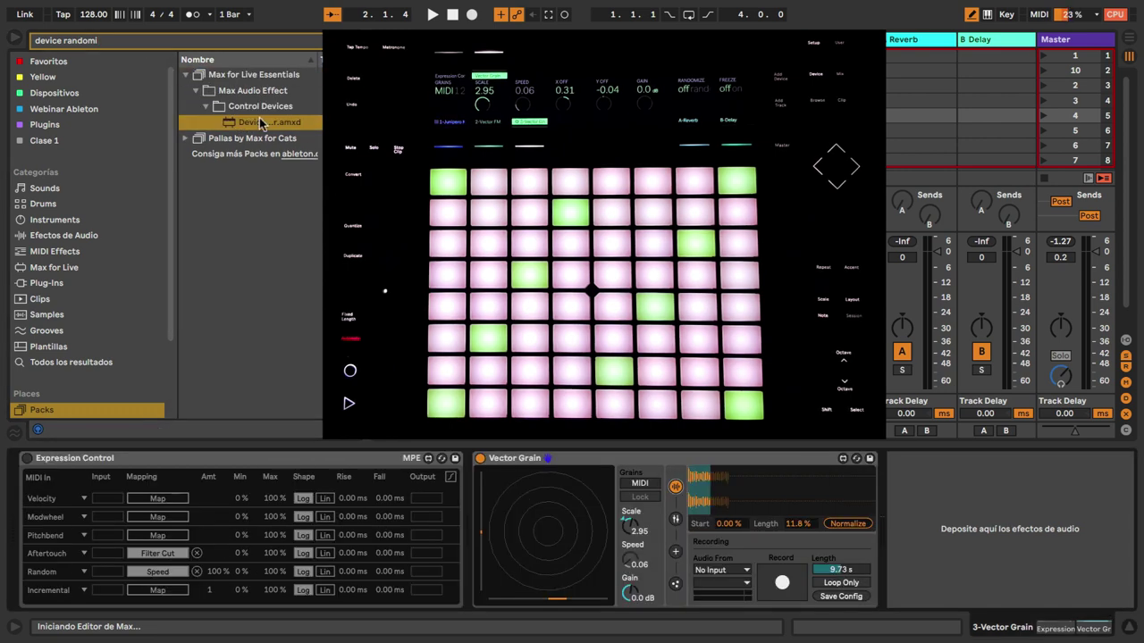
mouse_move(261, 126)
left_mouse_down()
mouse_move(983, 536)
mouse_move(1032, 587)
mouse_move(1020, 568)
left_mouse_up()
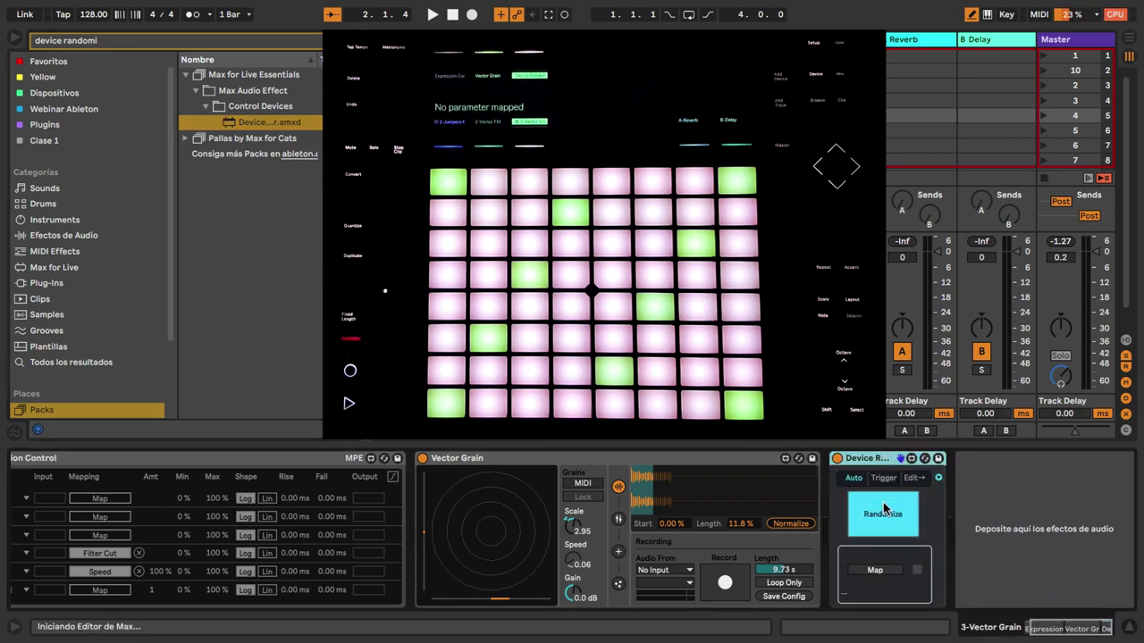
Step: Map the Device Randomizer to Vector Grain and display the instrument's grain and filter settings
left_click(875, 570)
left_click(558, 459)
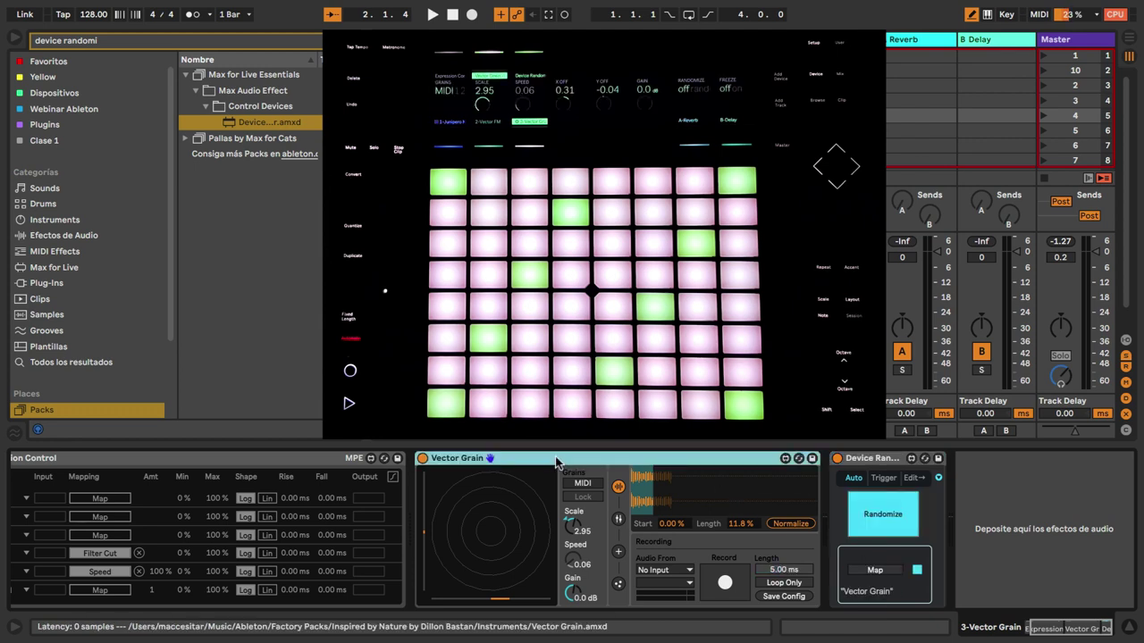
left_click(617, 521)
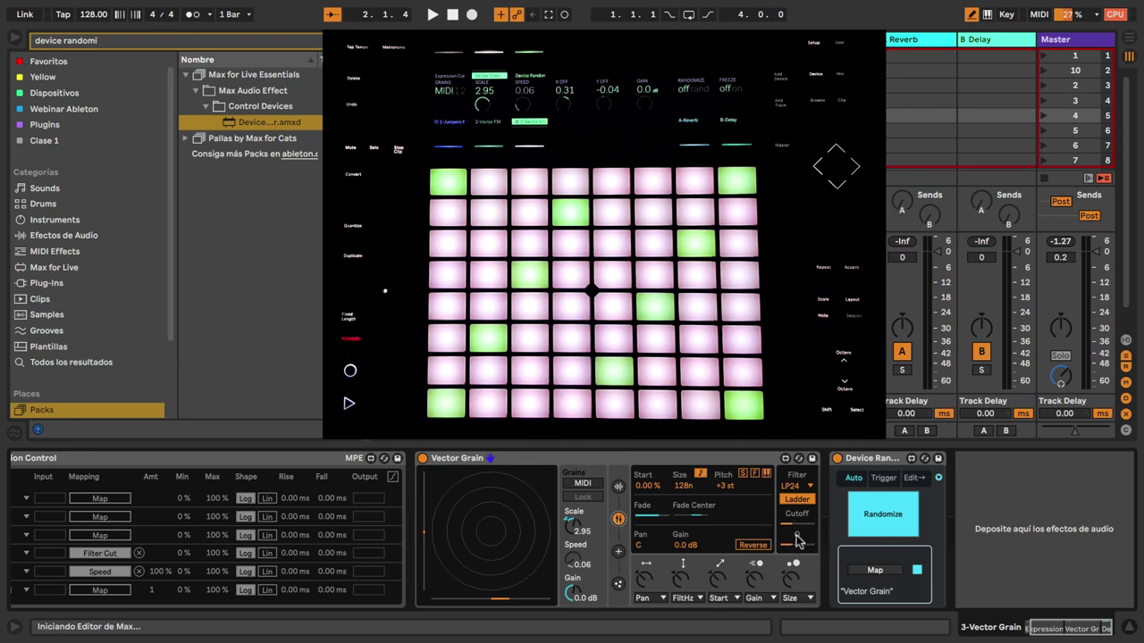
Step: In the Device Randomizer's parameter list, exclude Filter Cut, Filter Q, Grain Fade, Pan, Size Free, Grain Start and Magnetism, leaving Flowfield Strength on
left_click(912, 477)
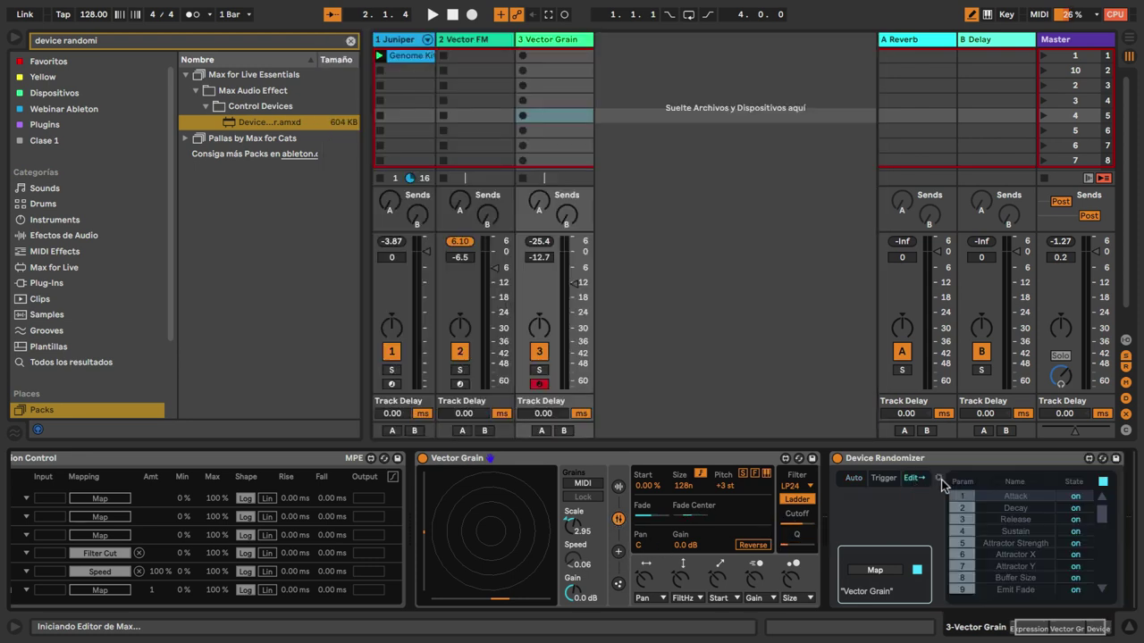
scroll(1005, 551, "down", 3)
scroll(1017, 556, "up", 3)
left_click(1076, 570)
scroll(1079, 554, "down", 5)
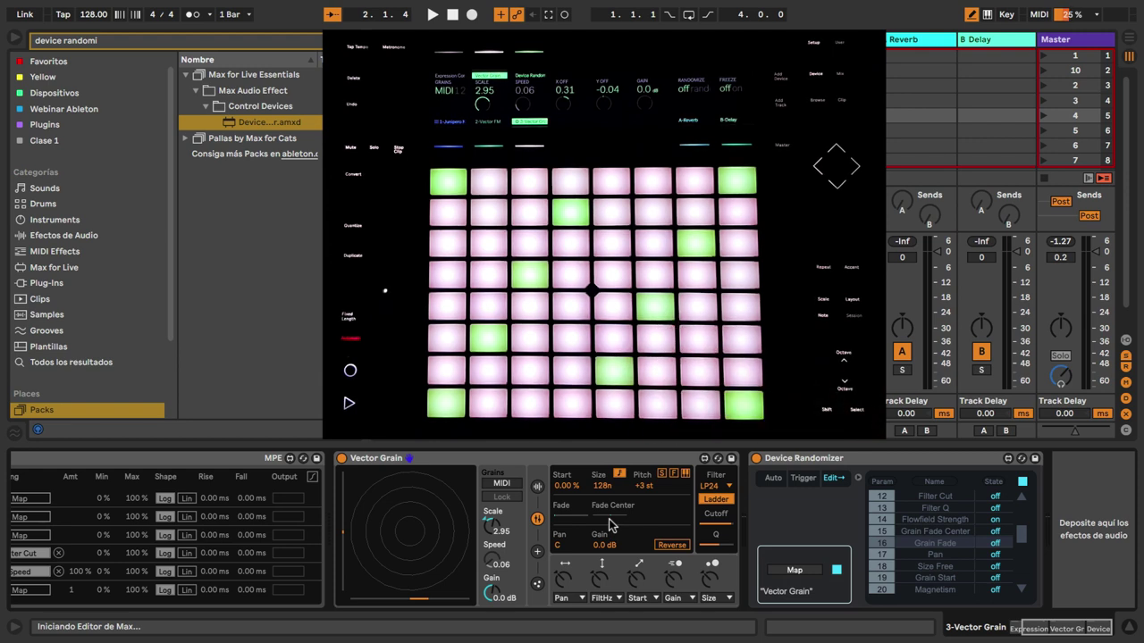
Step: Turn on Expression Control on the Vector Grain track and arm the Vector FM track together with it
left_click(1035, 629)
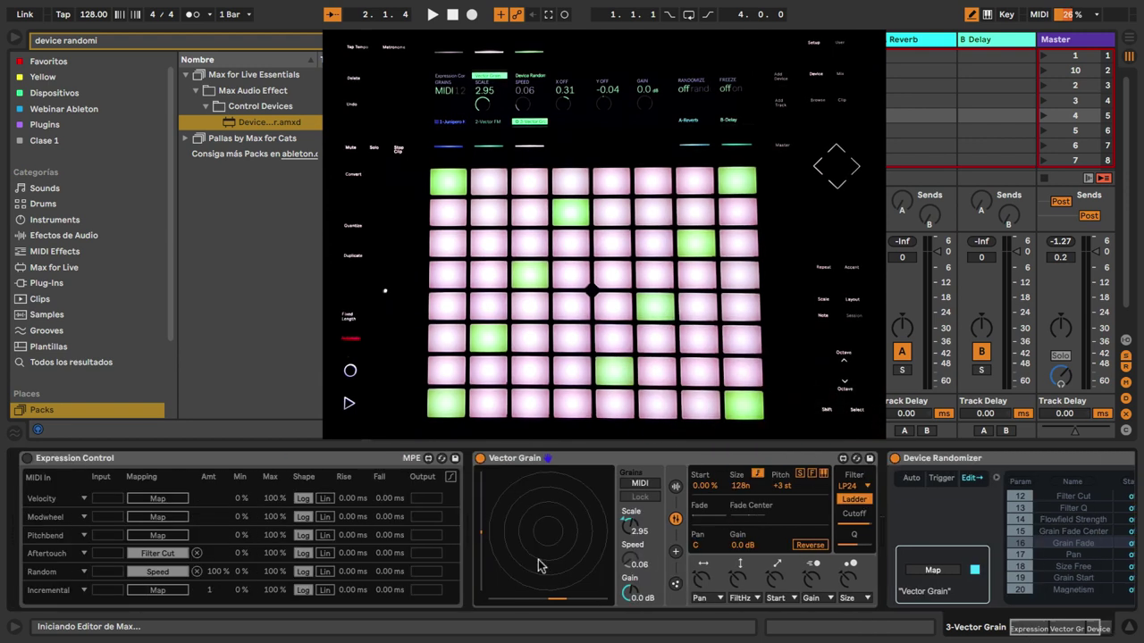
left_click(26, 457)
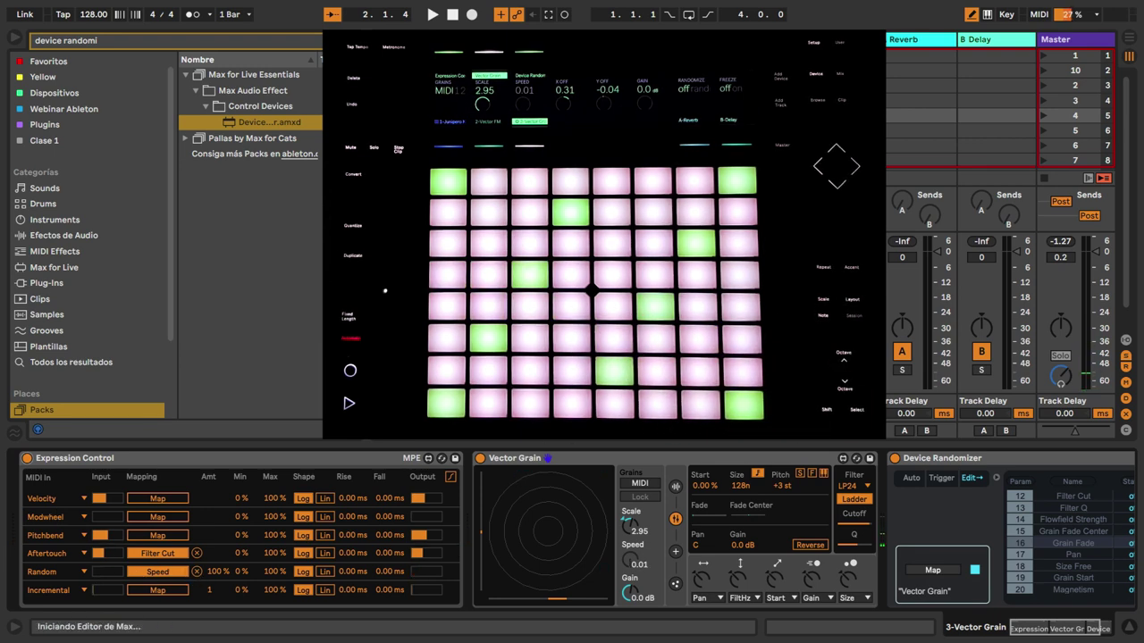
key("Left")
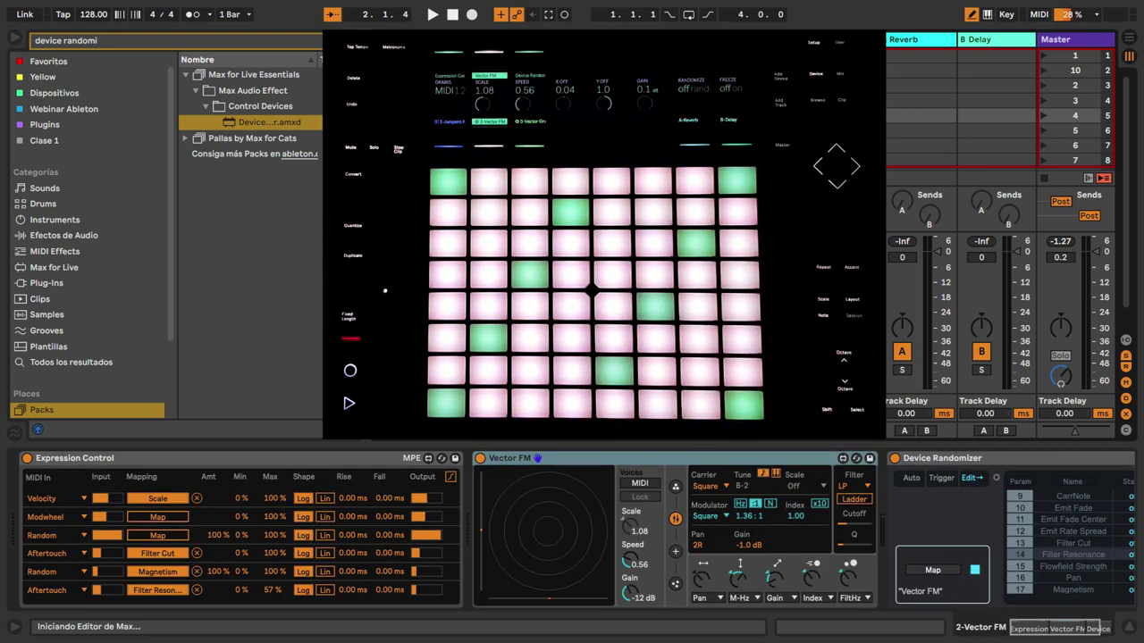
left_click(14, 40)
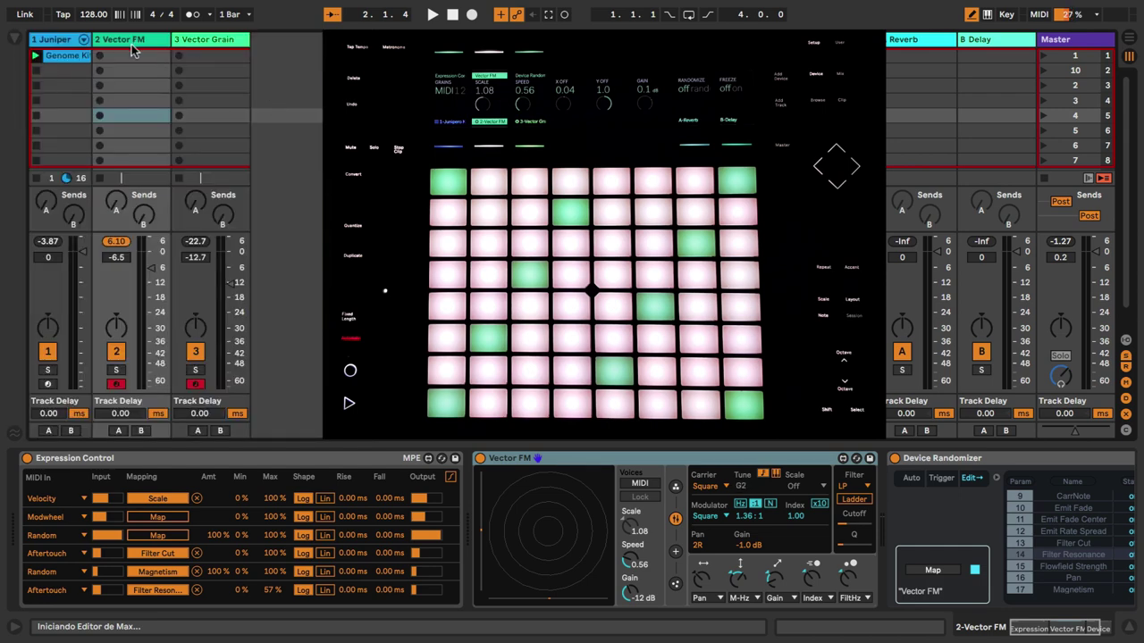
left_click(215, 42)
left_click(149, 42)
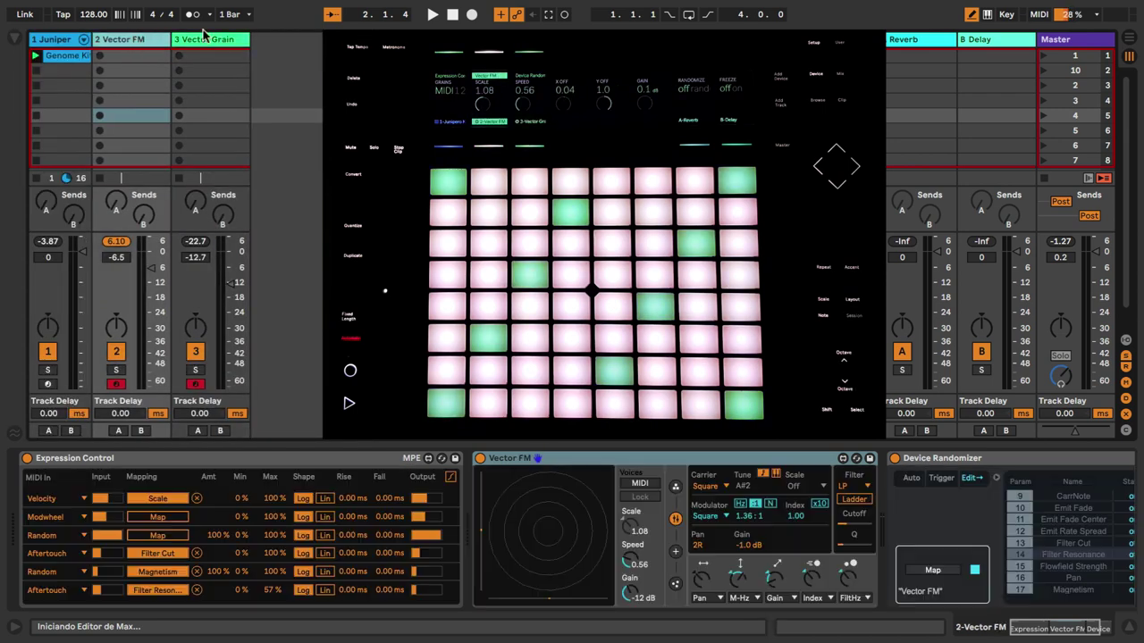
left_click(215, 42)
left_click(166, 42)
left_click(221, 45)
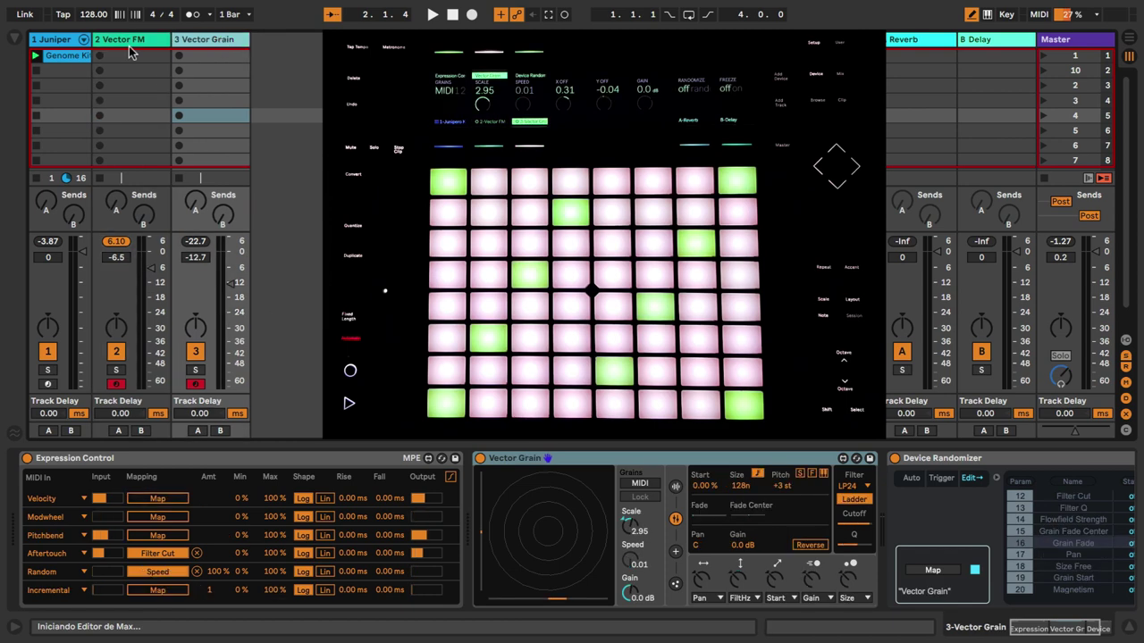
left_click(134, 45)
Step: On the Vector Grain track, map Velocity to Vector Grain's Scale in Expression Control
left_click(216, 45)
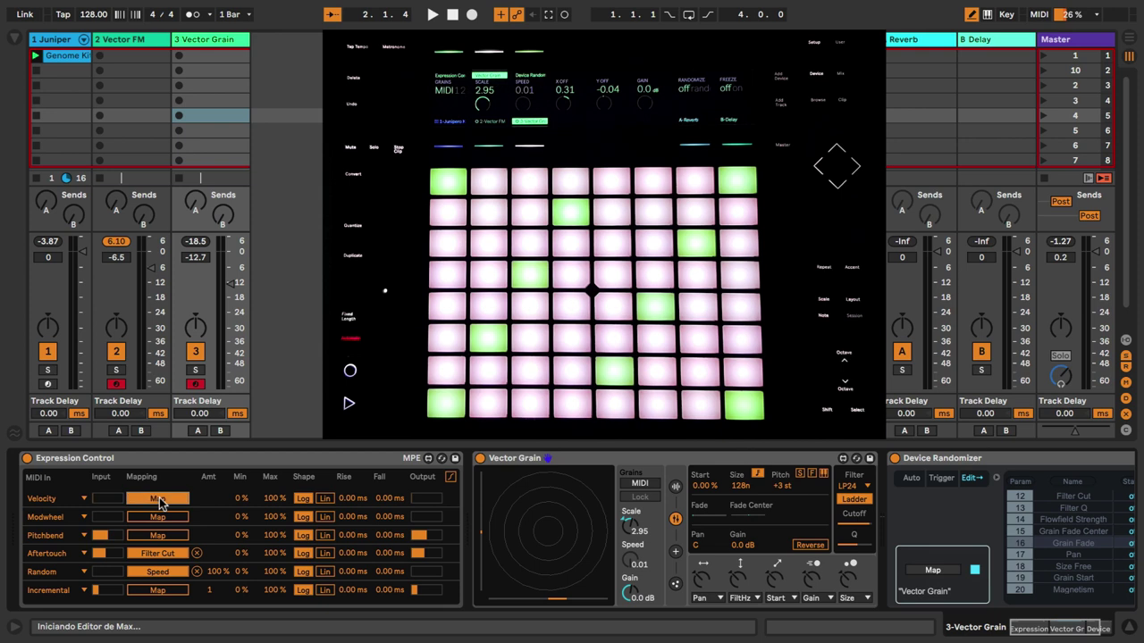
left_click(634, 532)
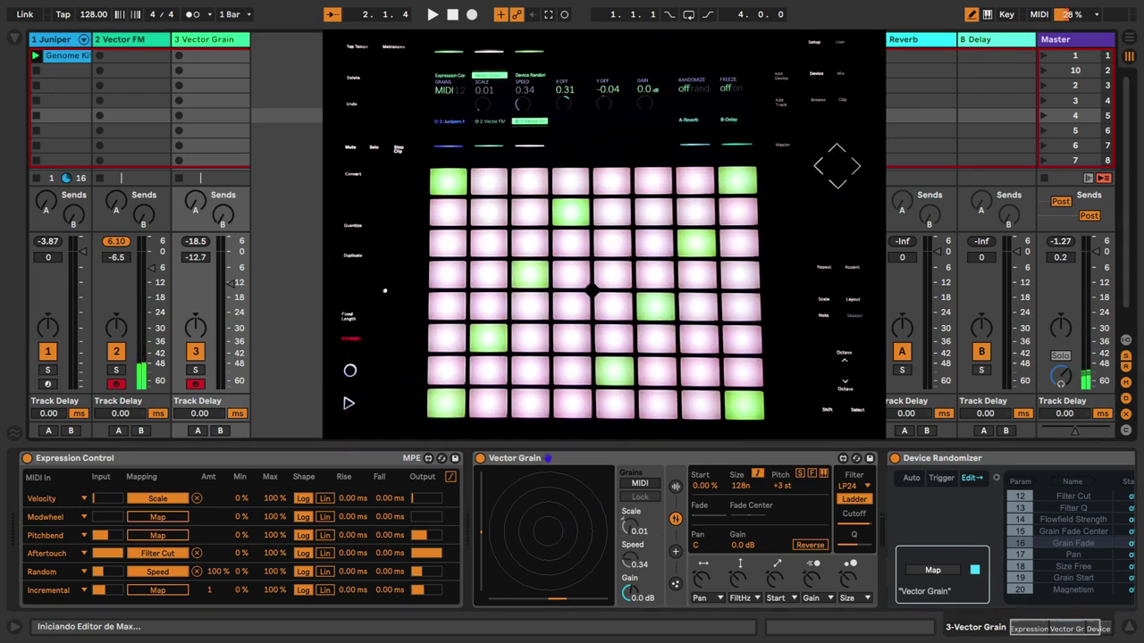
Step: Insert a new audio track, show the input and output routing, and set the track's input to Resampling
key("ctrl+t")
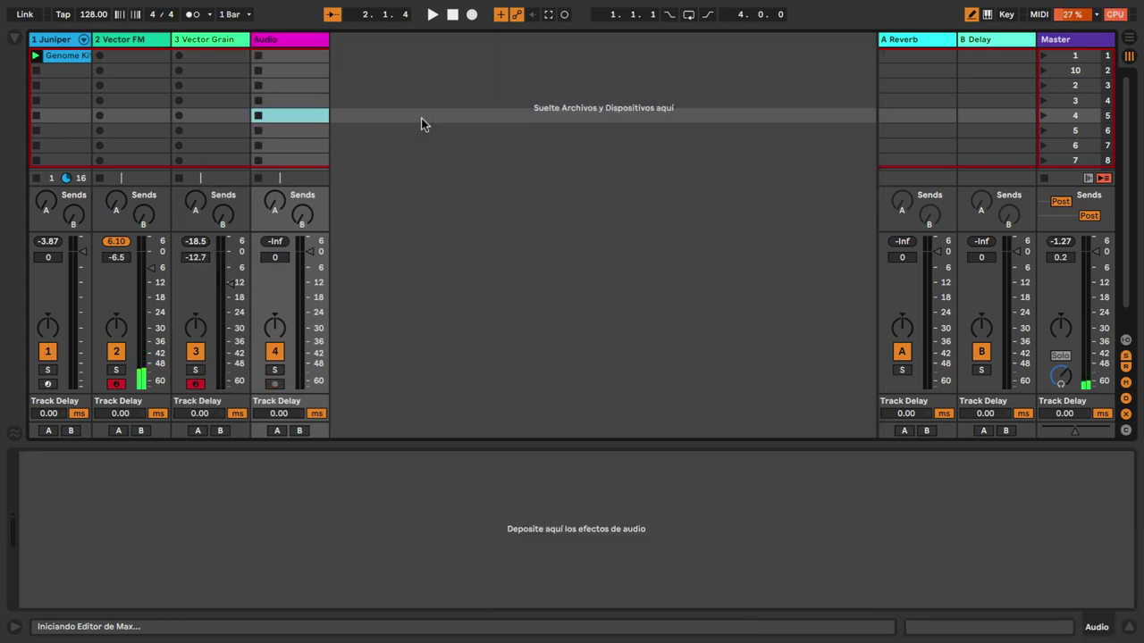
left_click(1125, 341)
left_click(300, 108)
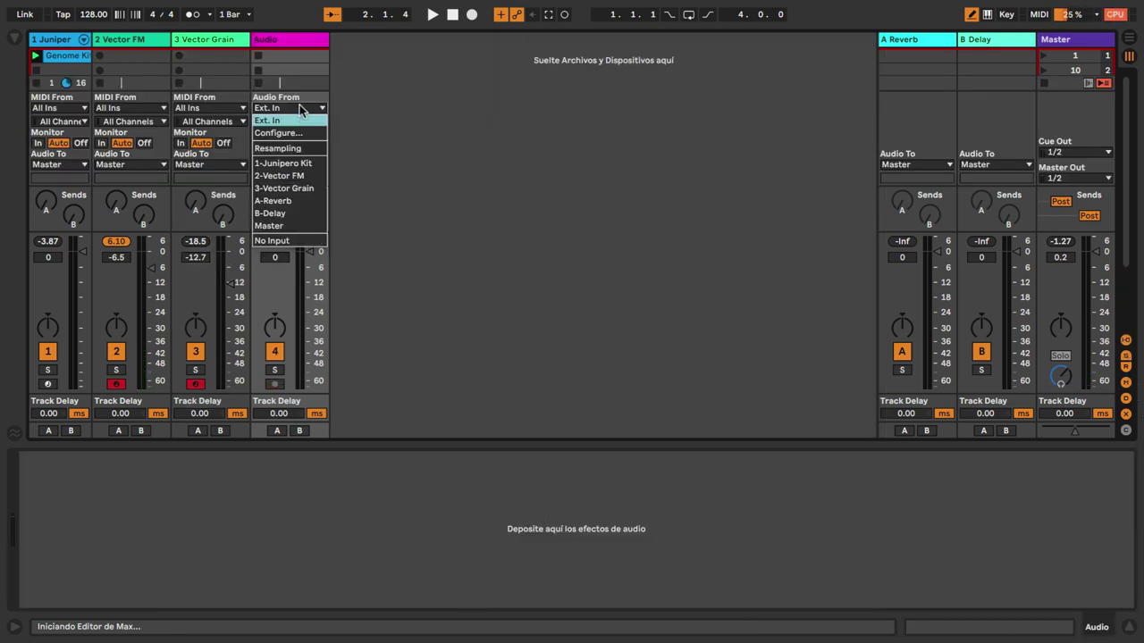
left_click(293, 148)
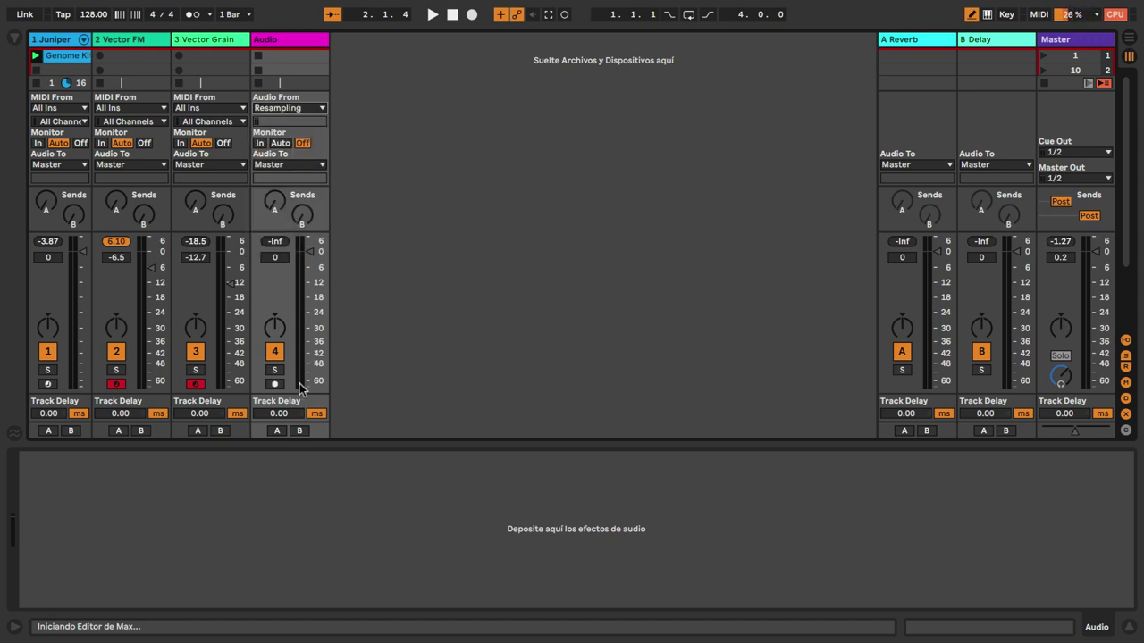
Step: Arm the Audio track and record the performance into its first clip slot, muting the Juniper track
left_click(258, 57)
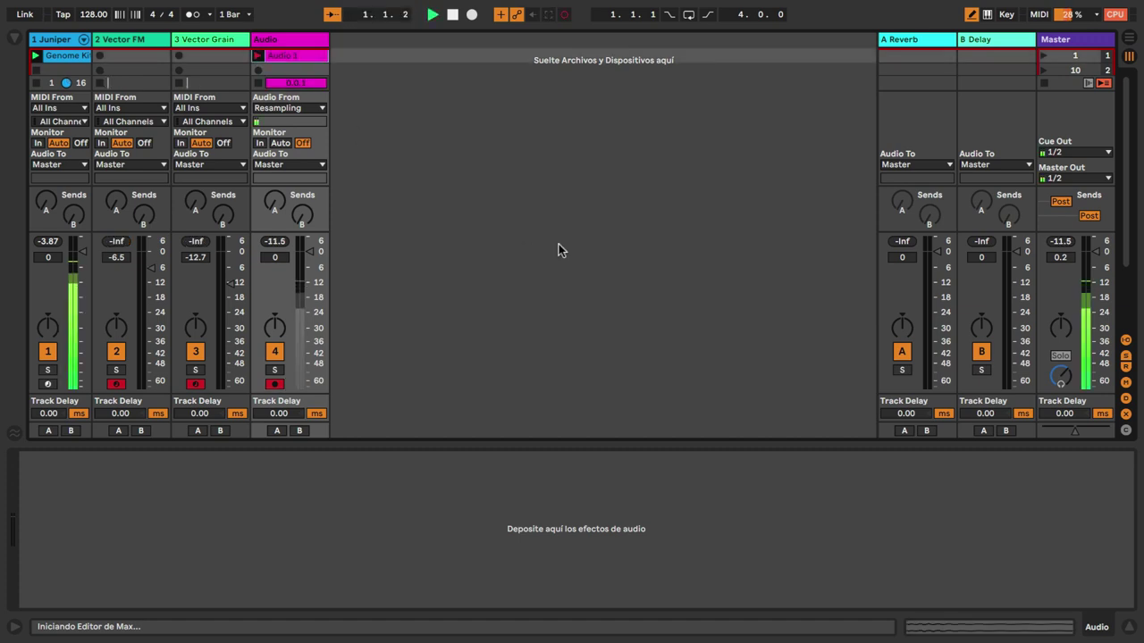
left_click(53, 352)
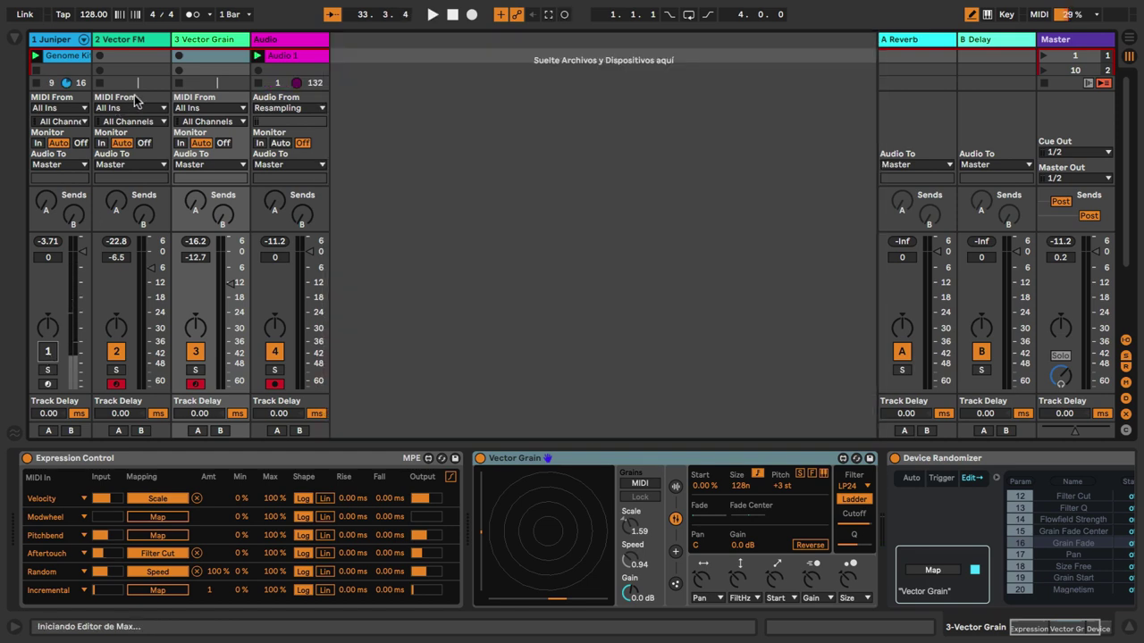
Step: Play back the recorded Audio 1 clip with the Audio track soloed and raise the clip gain to 24 dB
left_click(293, 51)
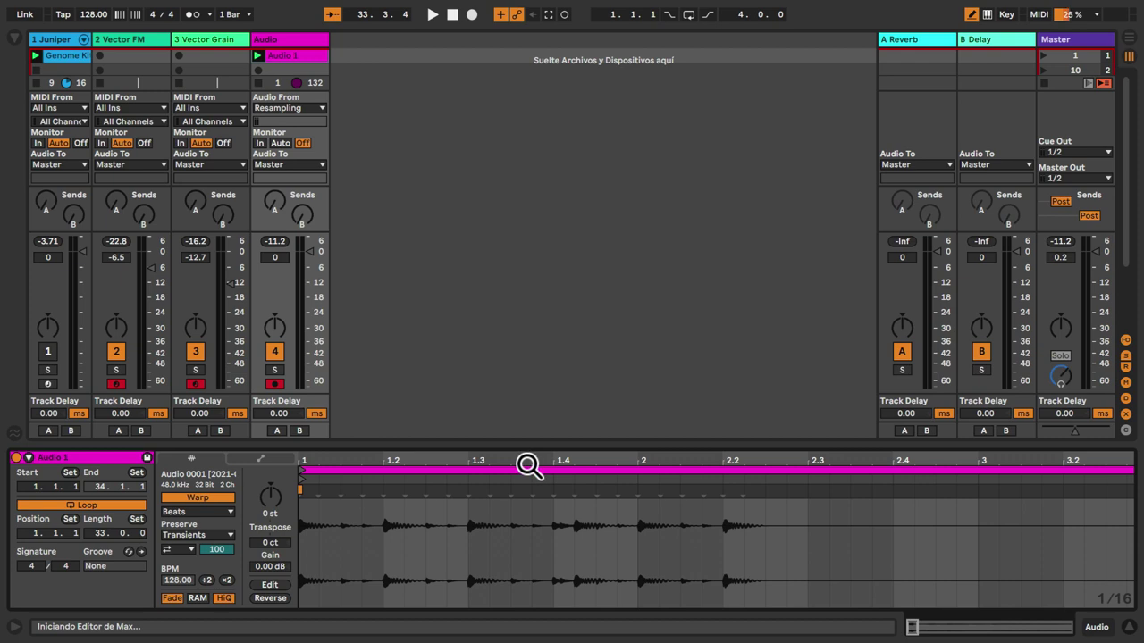
key("minus")
key("minus")
key("minus")
key("minus")
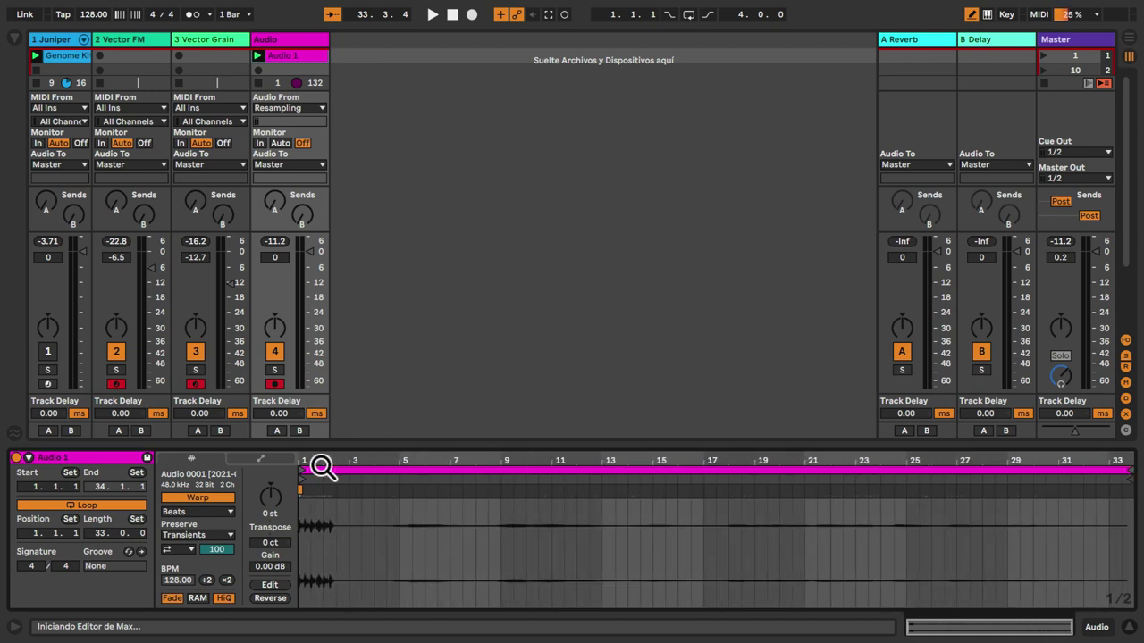
key("space")
left_click(275, 370)
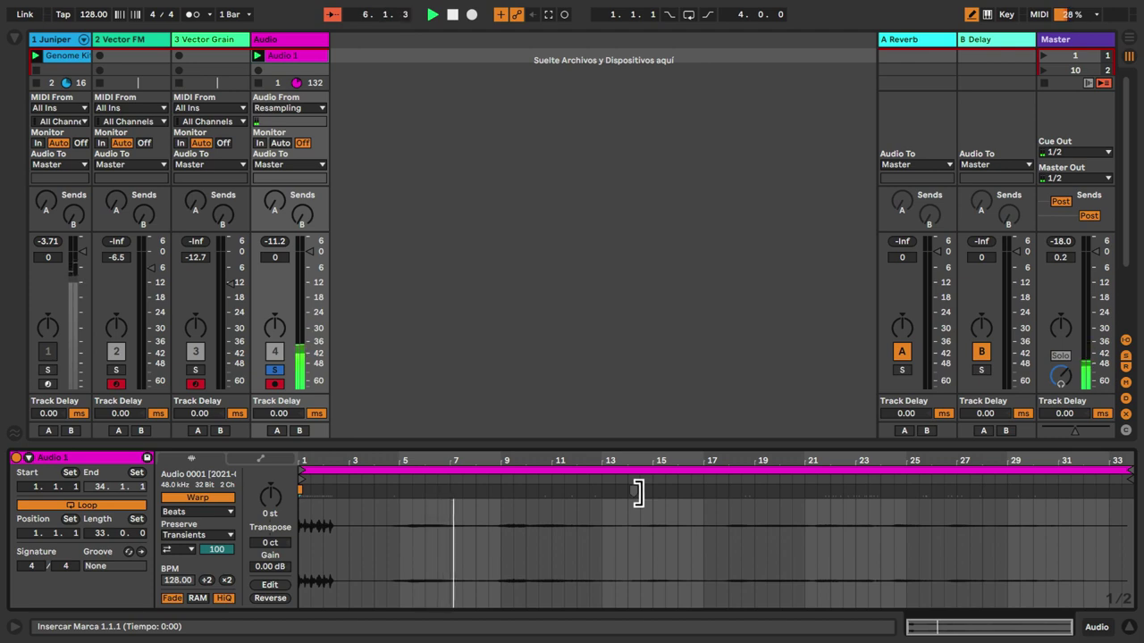
left_click_drag(284, 567, 284, 483)
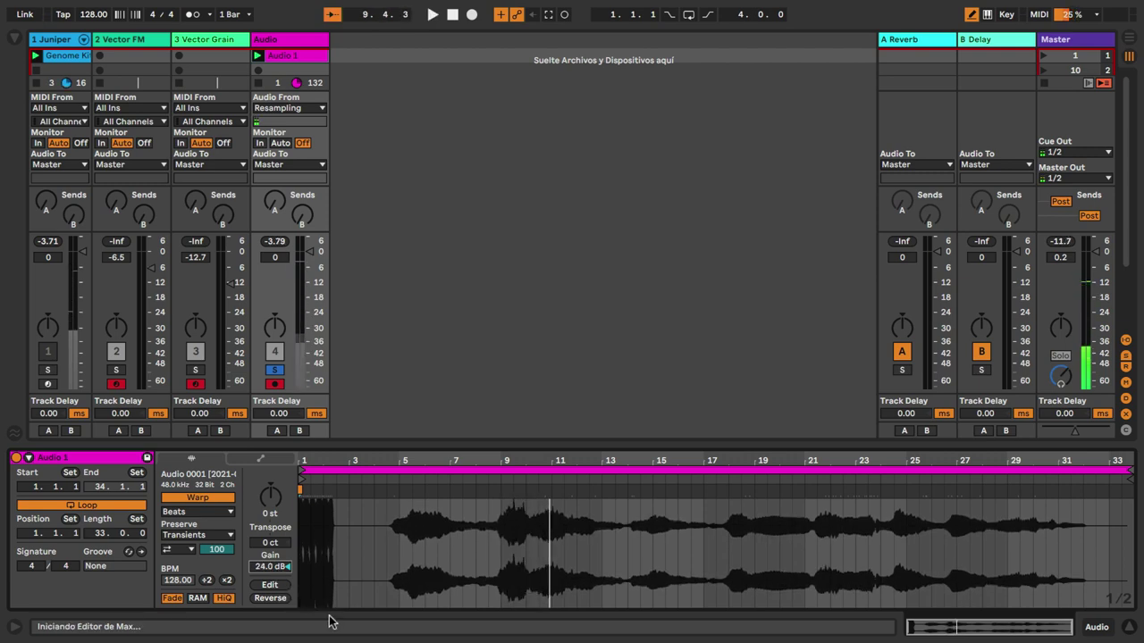
Step: Unsolo and mute the Audio track, reactivate the Juniper track, and launch its Genome Kit clip
left_click(275, 370)
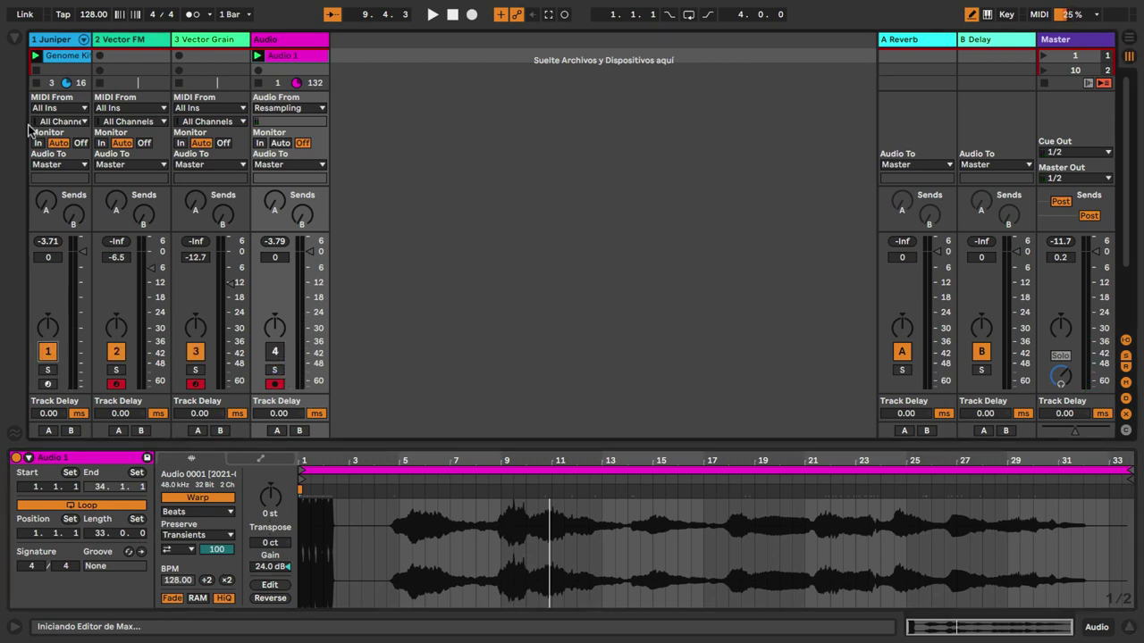
left_click(36, 57)
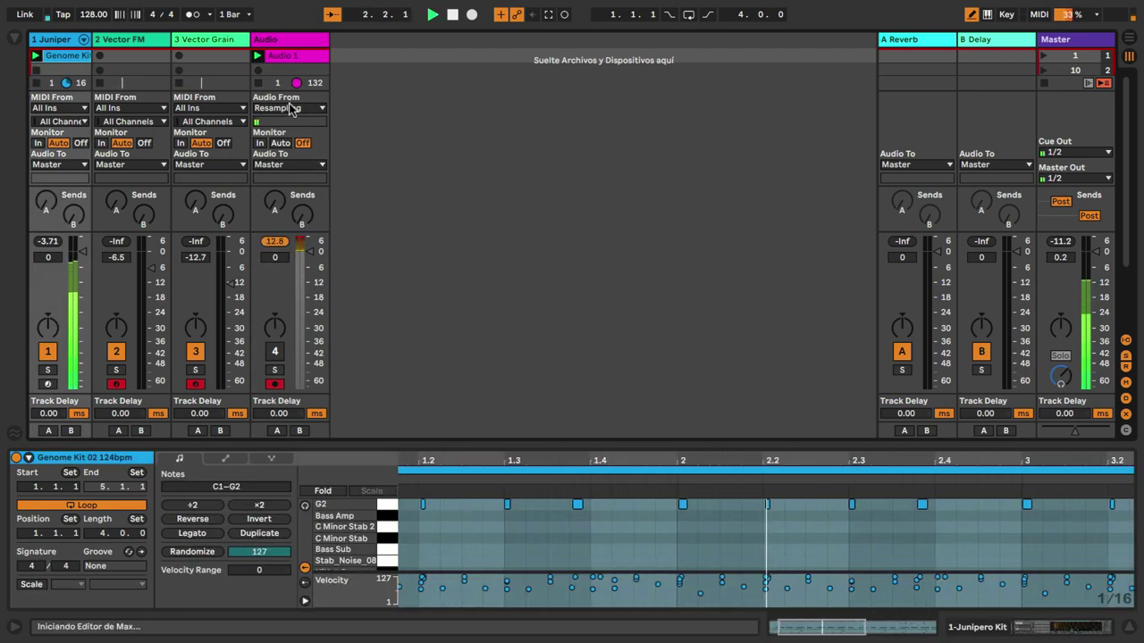
Step: Set the Audio 1 clip's gain to 14 dB and its start to 4.4.1, and bring the track in at -11.0 dB
left_click(280, 59)
left_click_drag(263, 561, 264, 609)
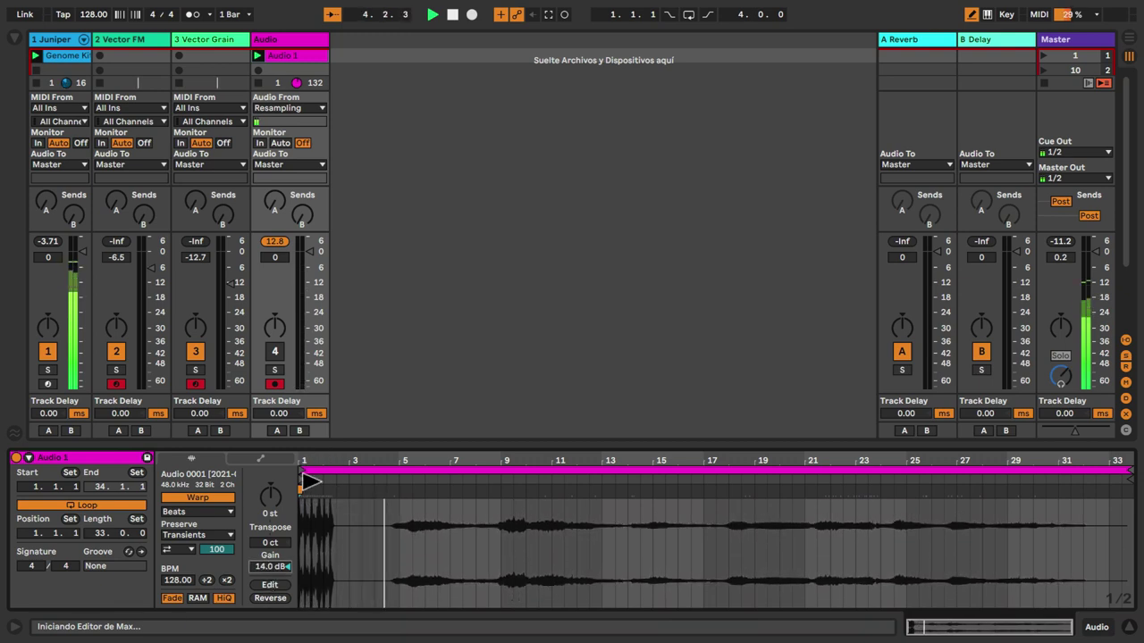
left_click_drag(308, 478, 402, 489)
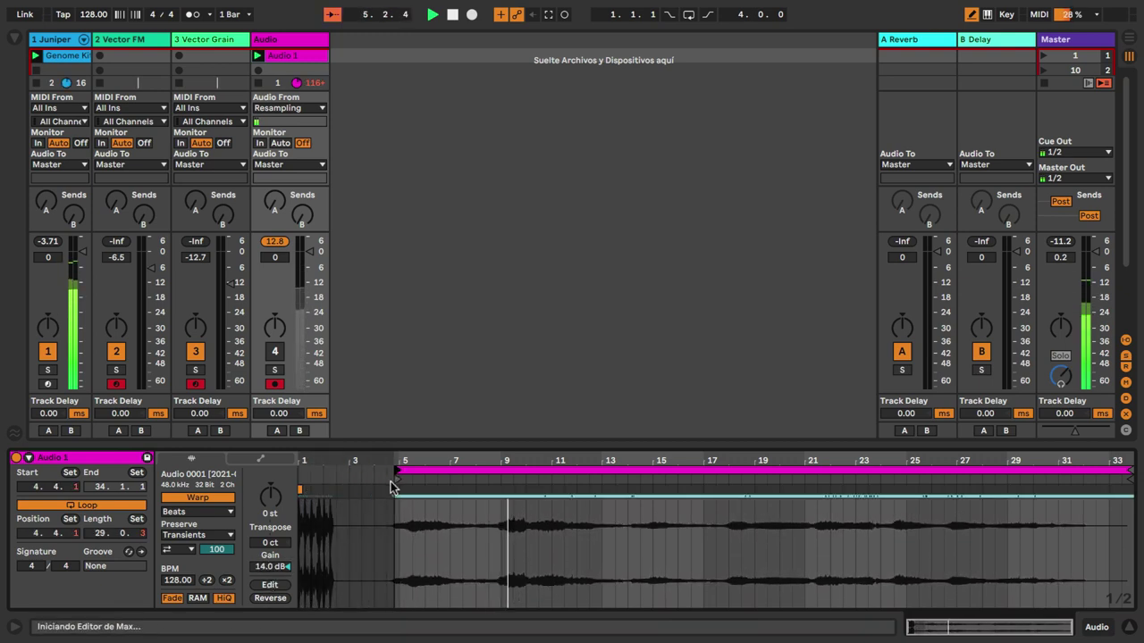
mouse_move(274, 257)
left_mouse_down()
mouse_move(274, 295)
mouse_move(275, 285)
left_mouse_up()
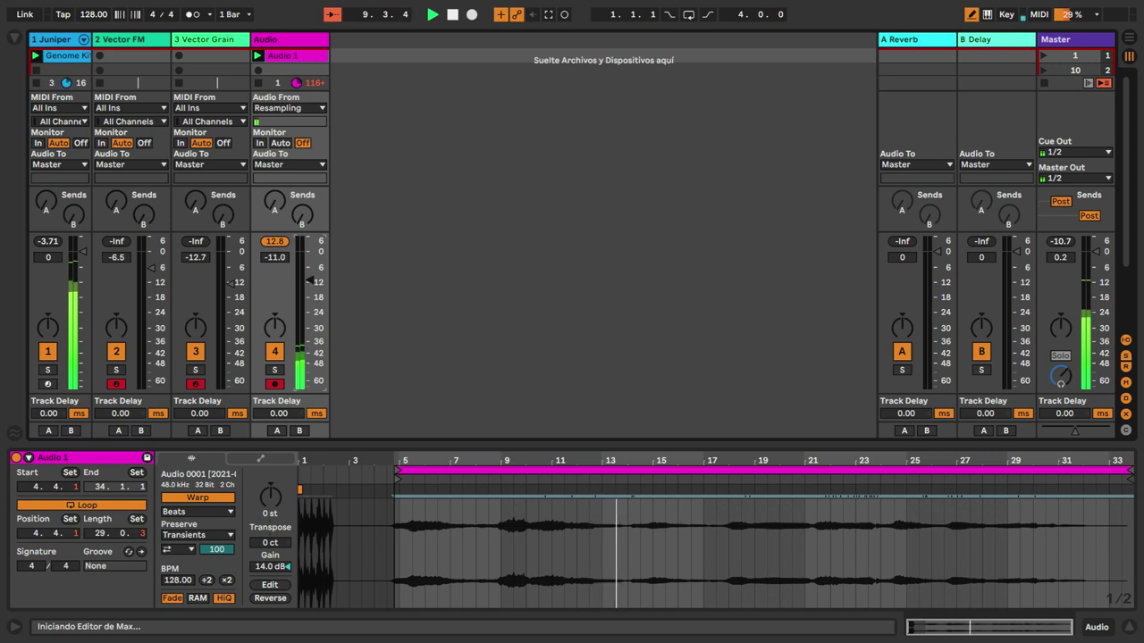
Step: Add Echo from the Delay & Loop audio effects to the Audio track
left_click(289, 40)
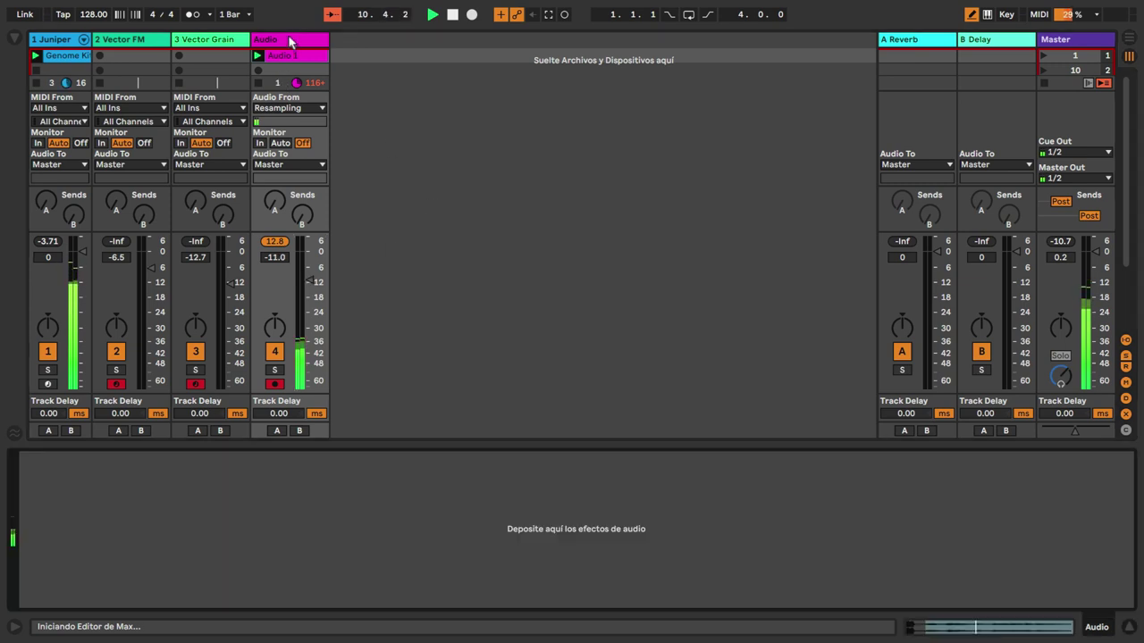
left_click(16, 41)
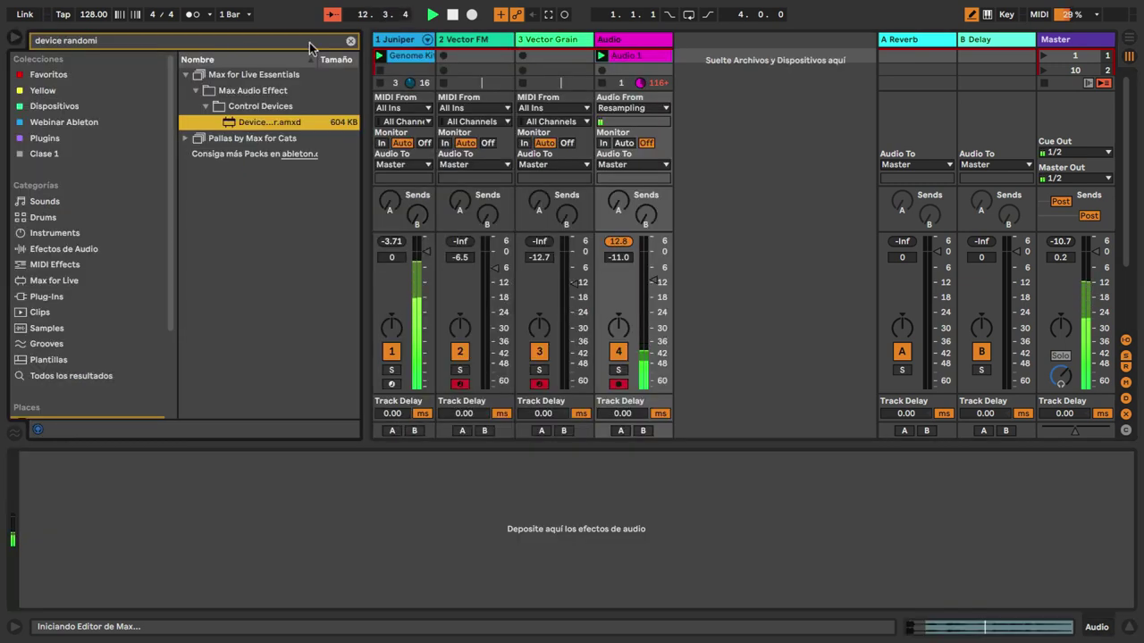
left_click(64, 249)
left_click(234, 75)
double_click(228, 121)
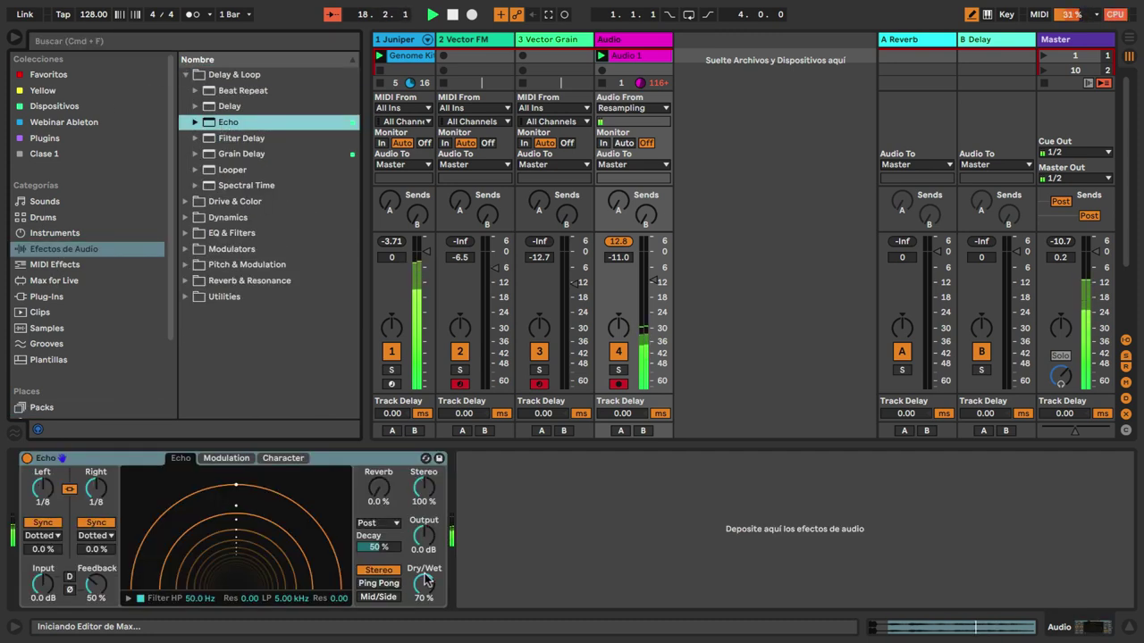
Step: Set Echo to Ping Pong with 35 % Reverb, and raise the Audio track's volume to -6.8 dB
left_click(396, 583)
left_click_drag(387, 505, 386, 493)
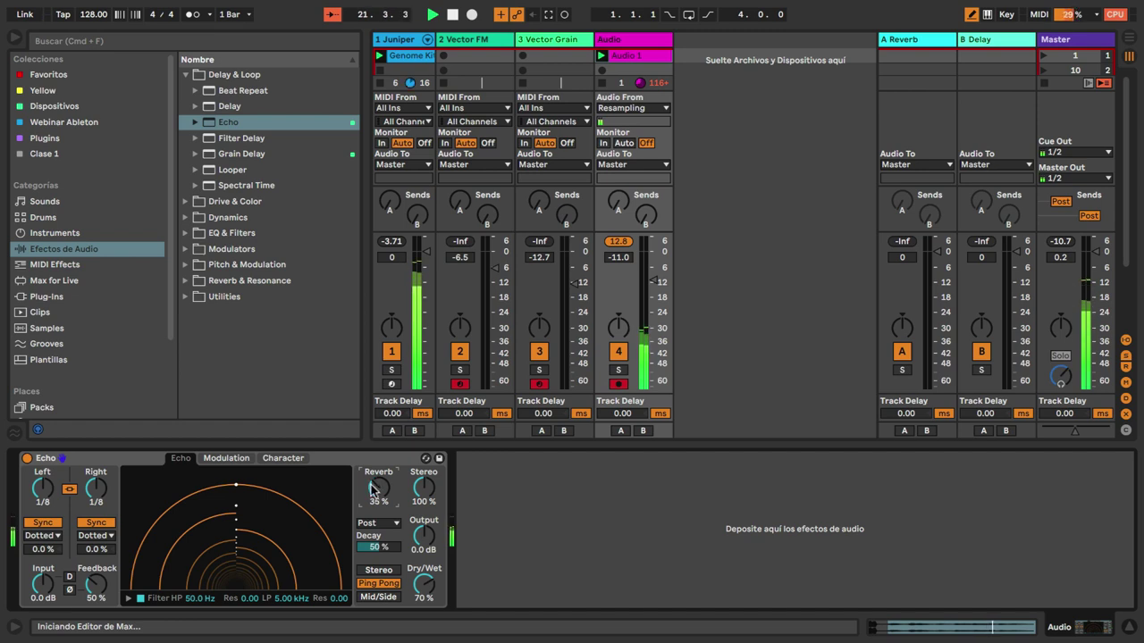
left_click(654, 282)
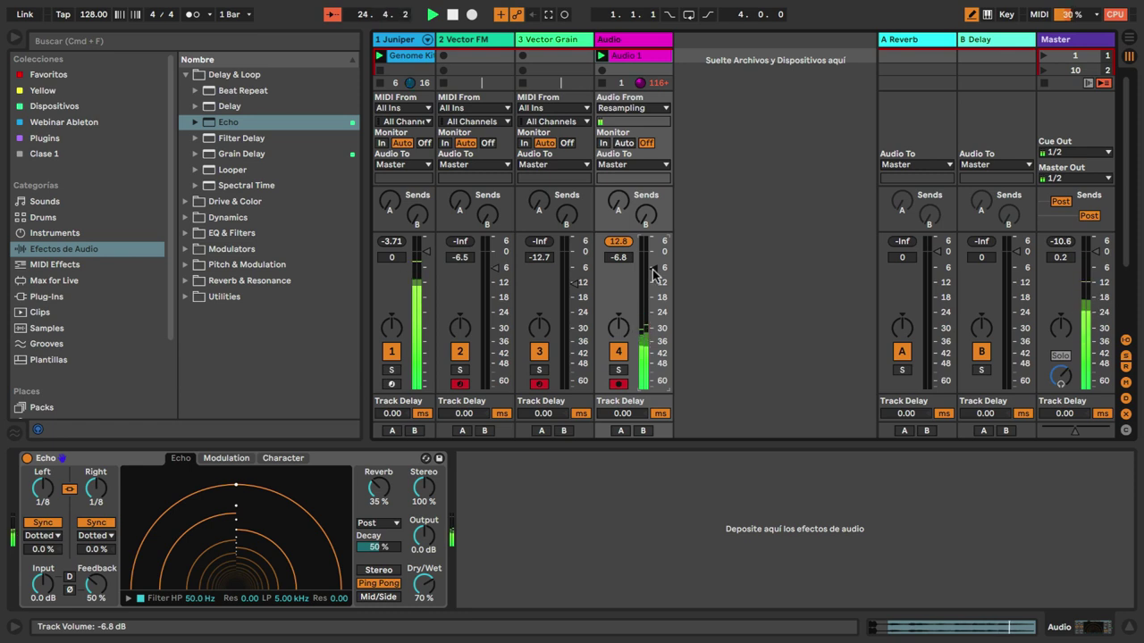
Step: Show the Generative Pentatonic device at the start of the Juniper track's device chain
left_click(645, 54)
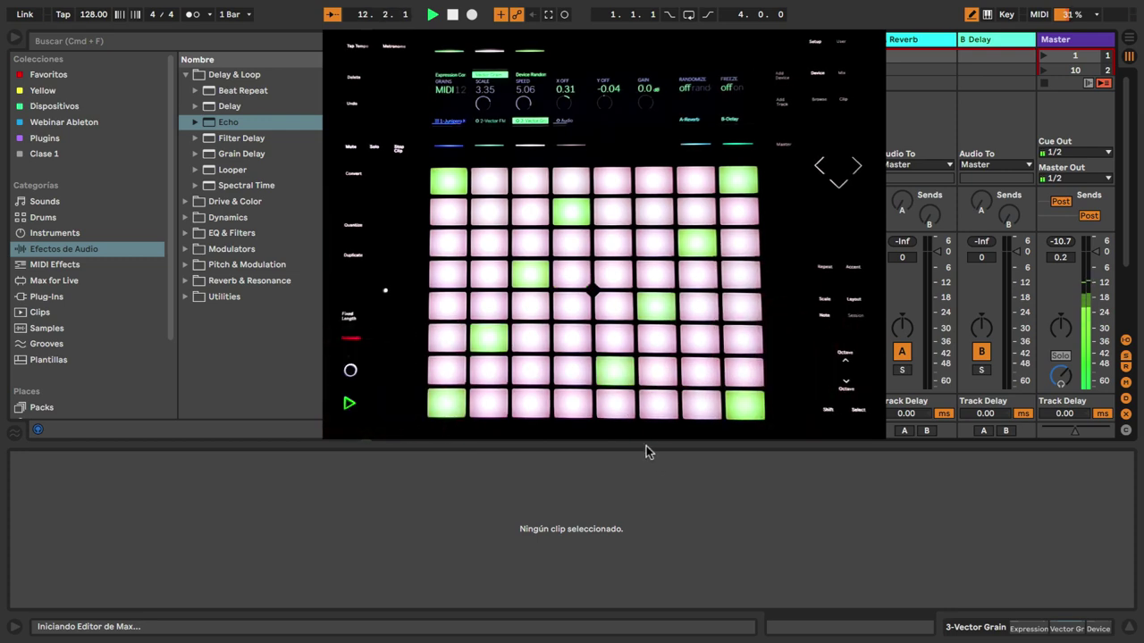
left_click(14, 41)
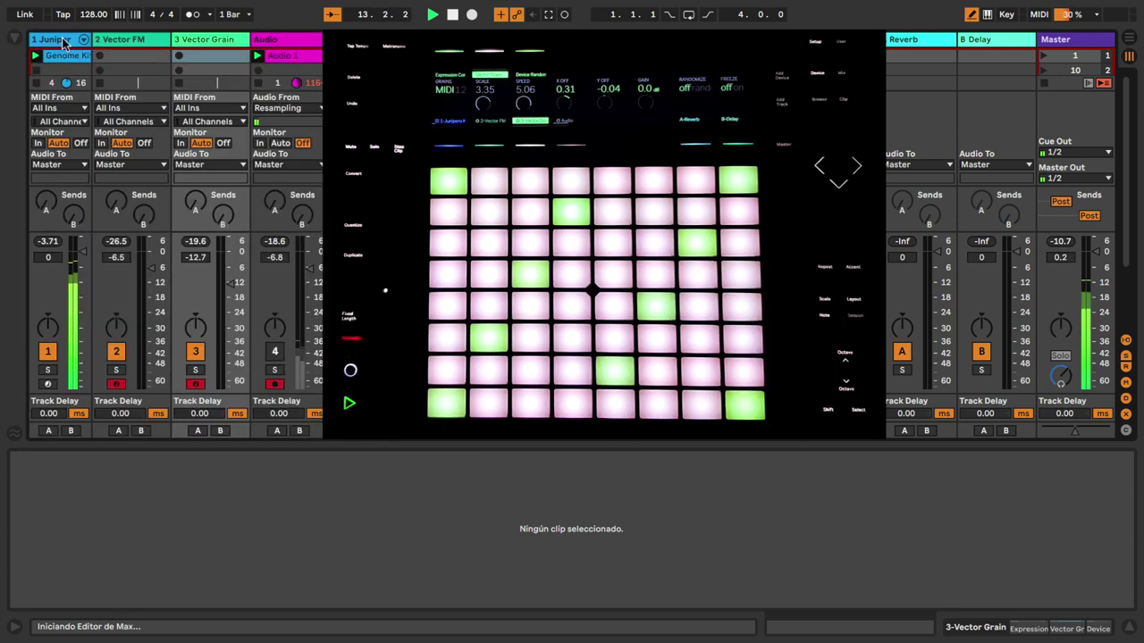
left_click(65, 41)
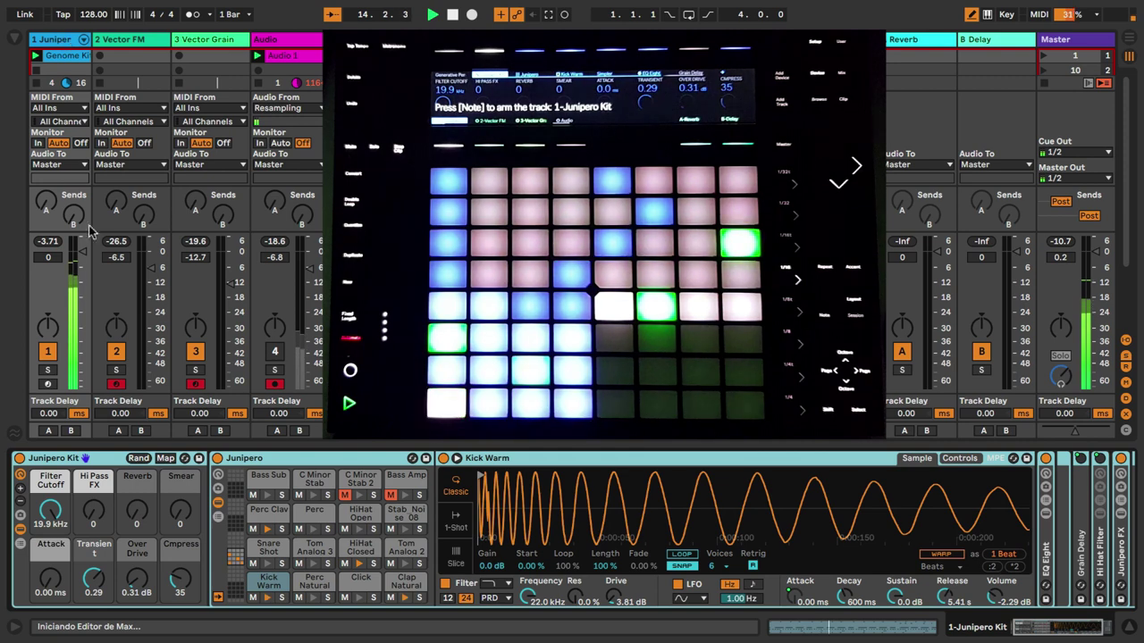
left_click(1033, 630)
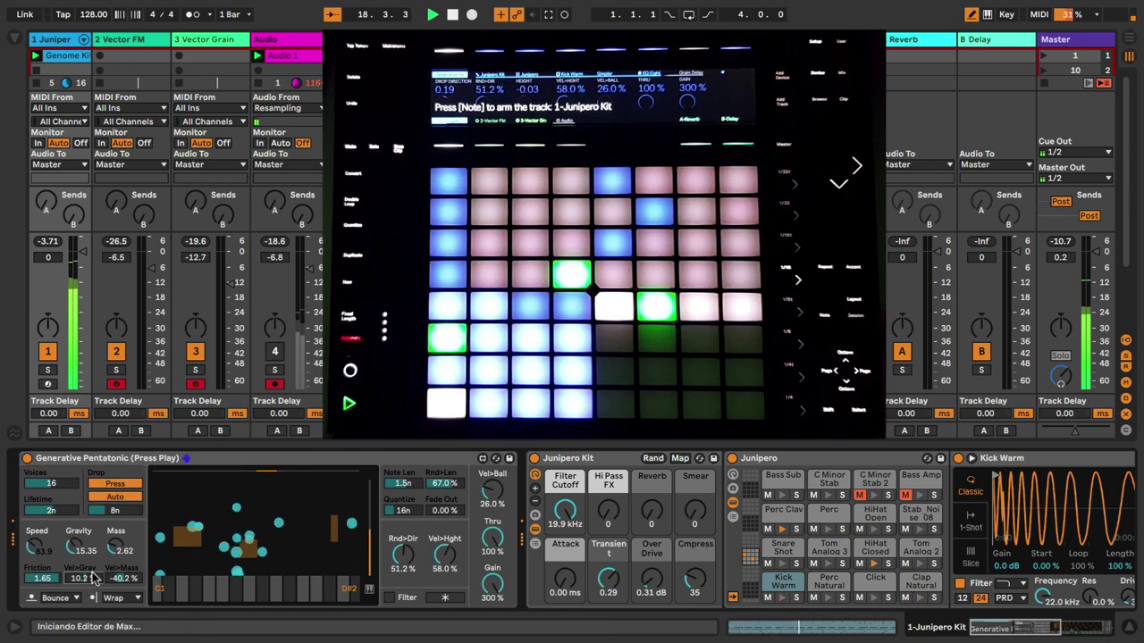
Step: Set Vel>Grav to 66.9 % and Mass to 3.12 in the Juniper track's Generative Pentatonic device, and adjust its Gravity
scroll(123, 552, "down", 3)
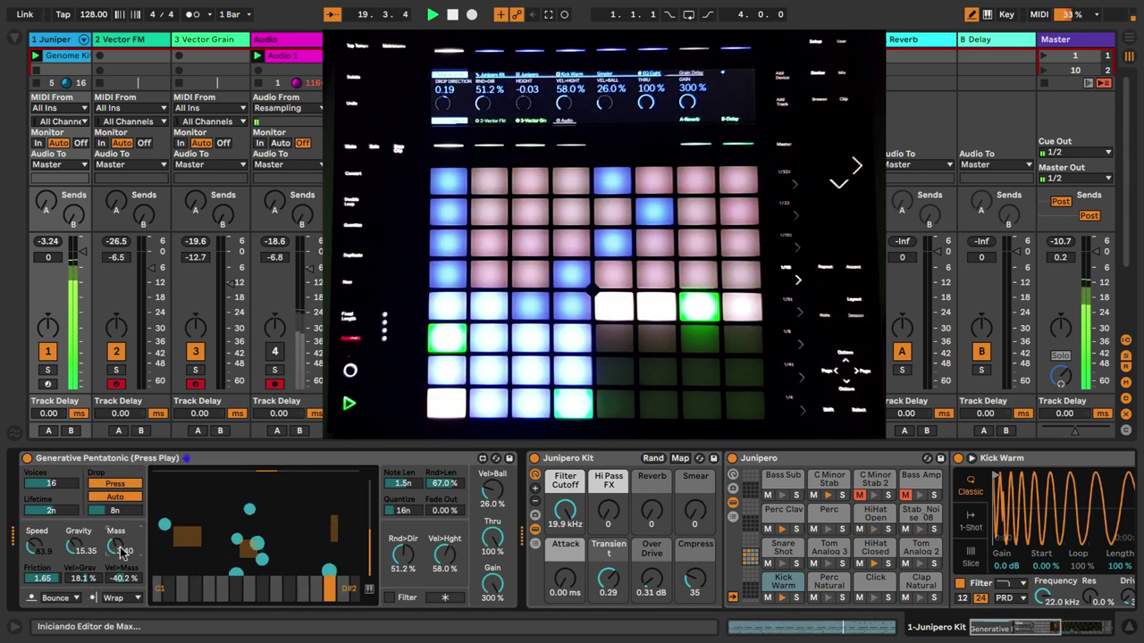
left_click_drag(123, 552, 122, 551)
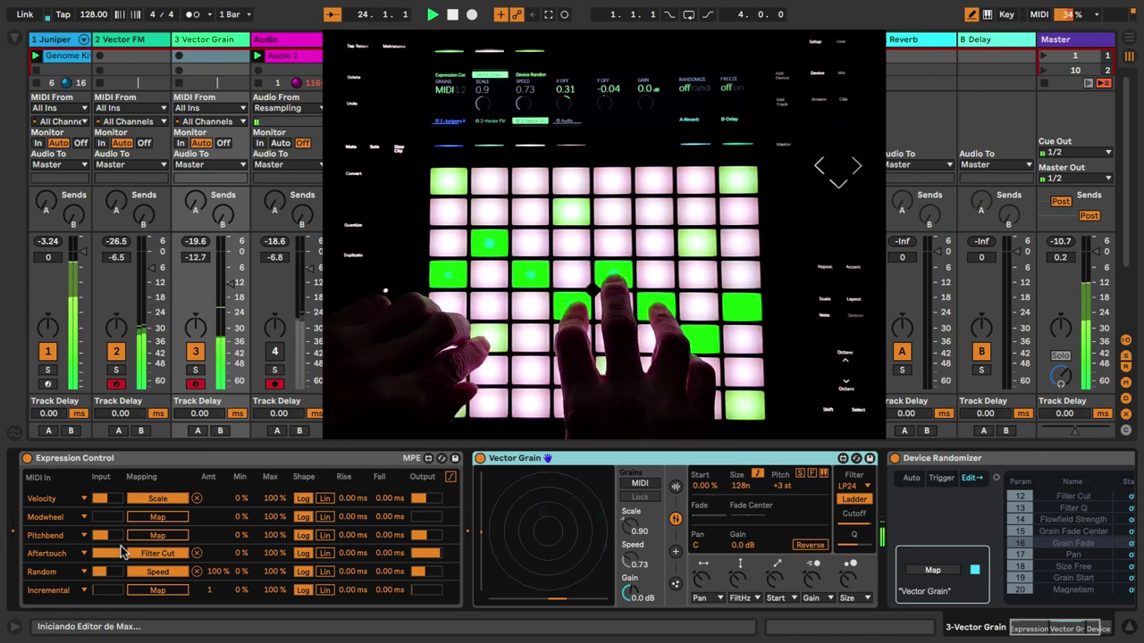
left_click(67, 49)
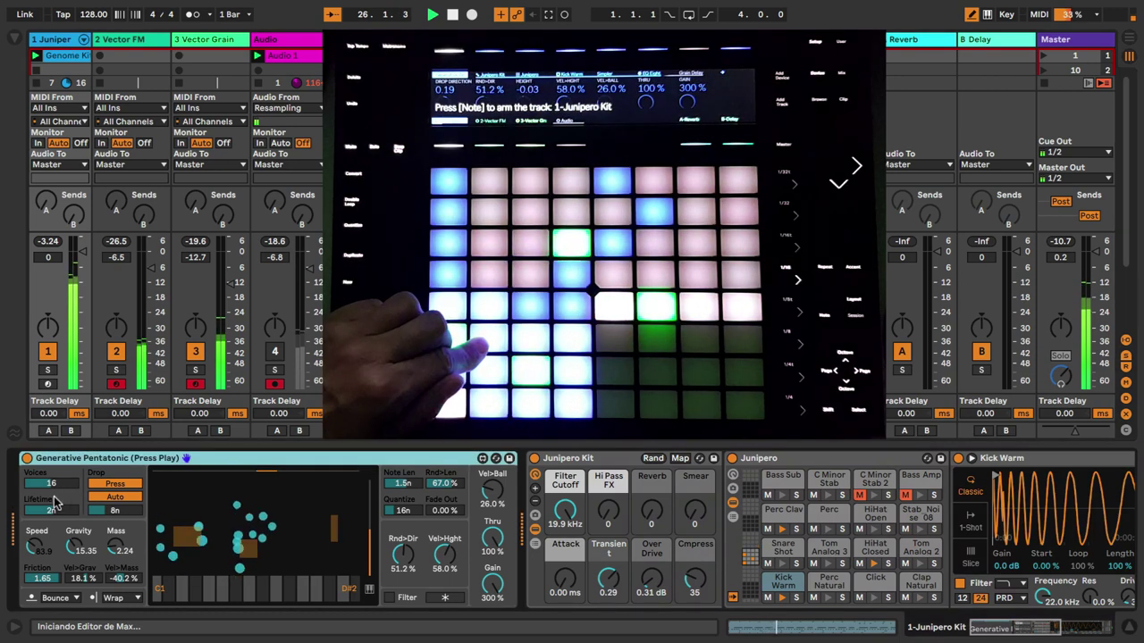
left_click_drag(78, 578, 119, 536)
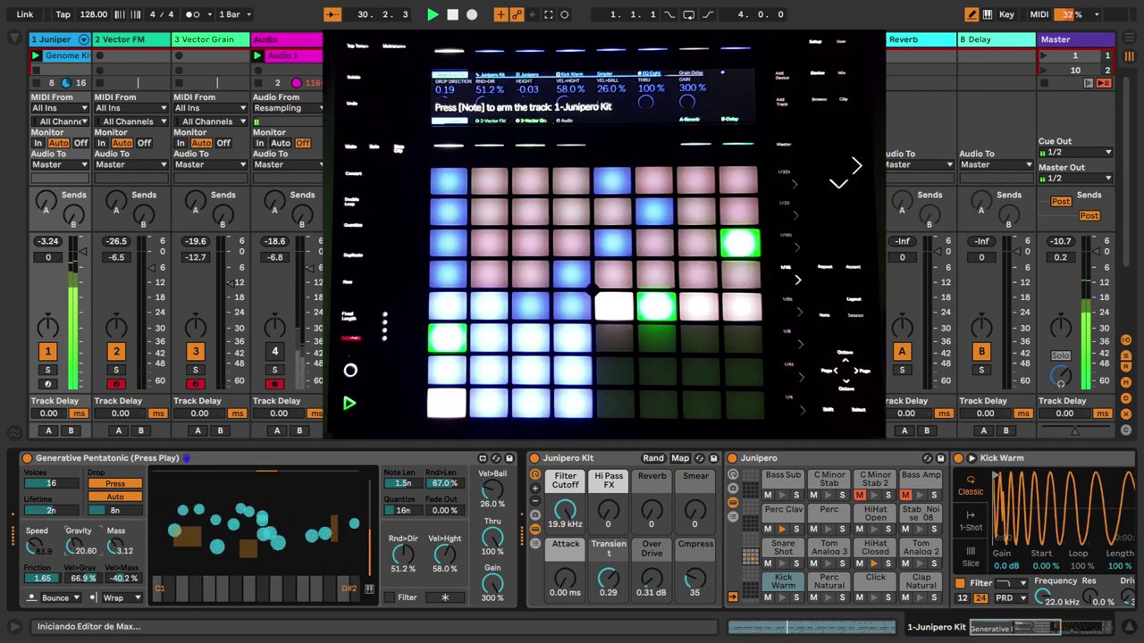
left_click_drag(78, 549, 73, 513)
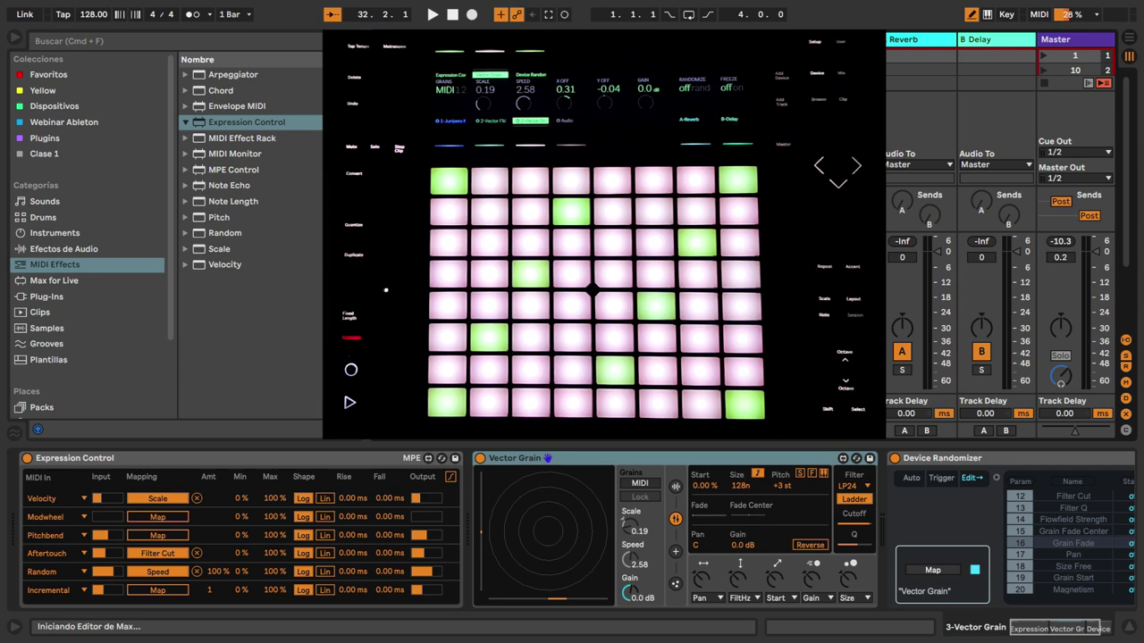
Step: Hide the browser so the mixer shows the Juniper, Vector FM, Vector Grain and Audio tracks
key("super+alt+b")
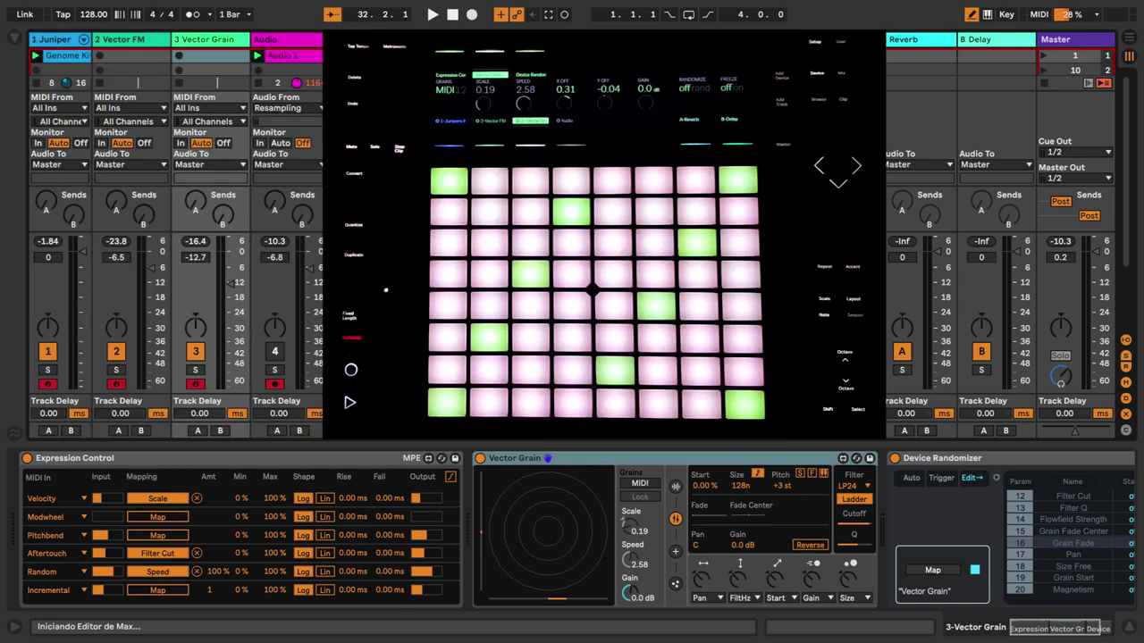